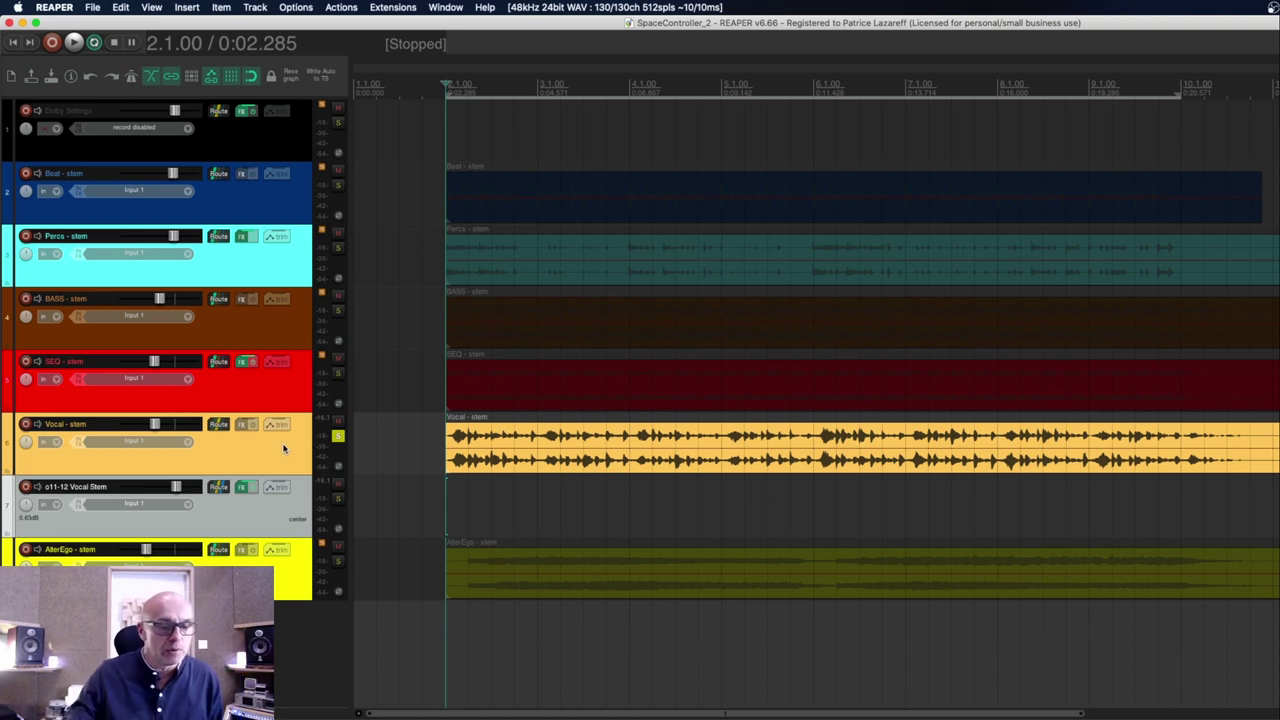
Play the project briefly, then stop so the playhead returns to 2.1.00
{"action": "key", "text": "space"}
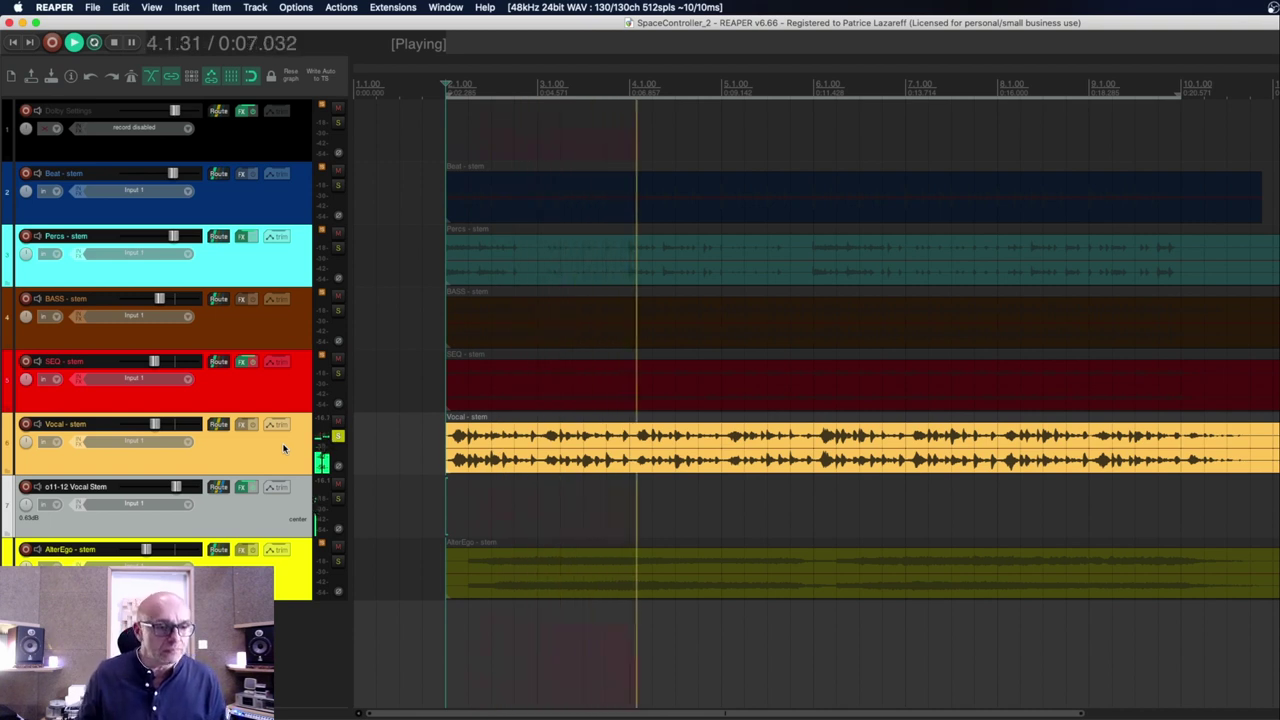
{"action": "key", "text": "space"}
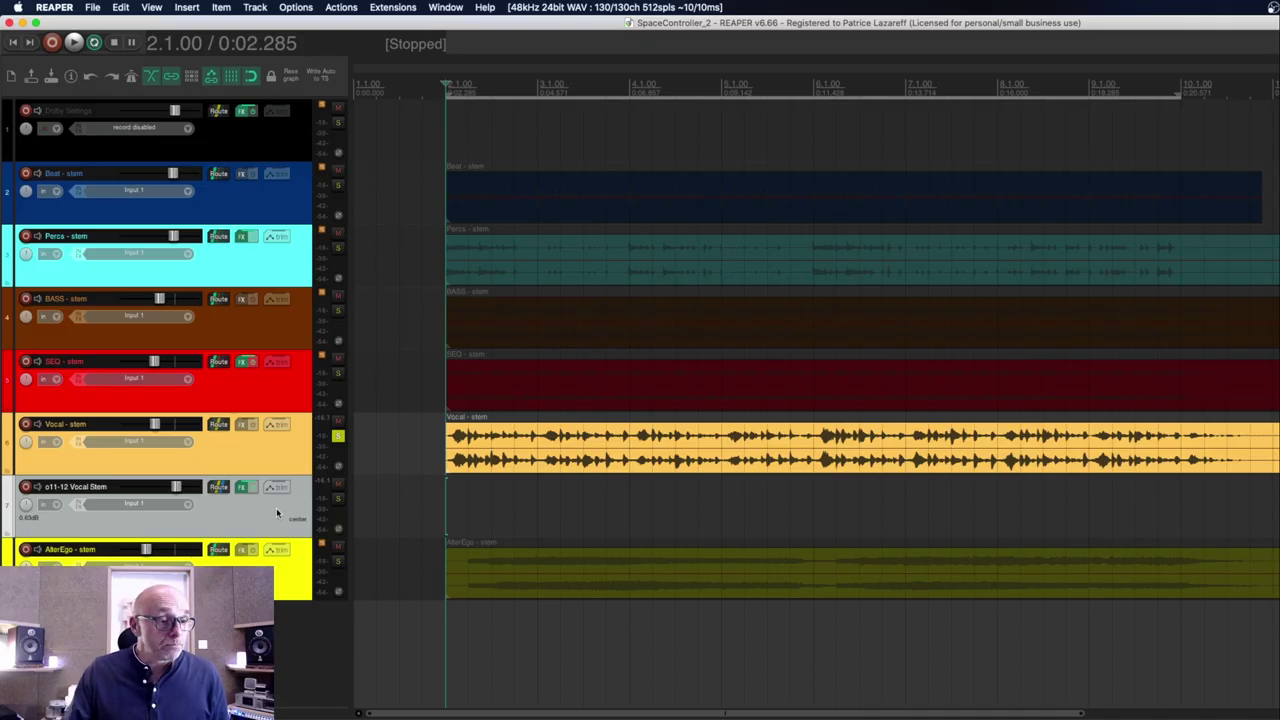
Inspect the Vocal - stem track's send to track 7 'o11-12 Vocal Stem', then select track 7
{"action": "left_click", "coordinate": [239, 442]}
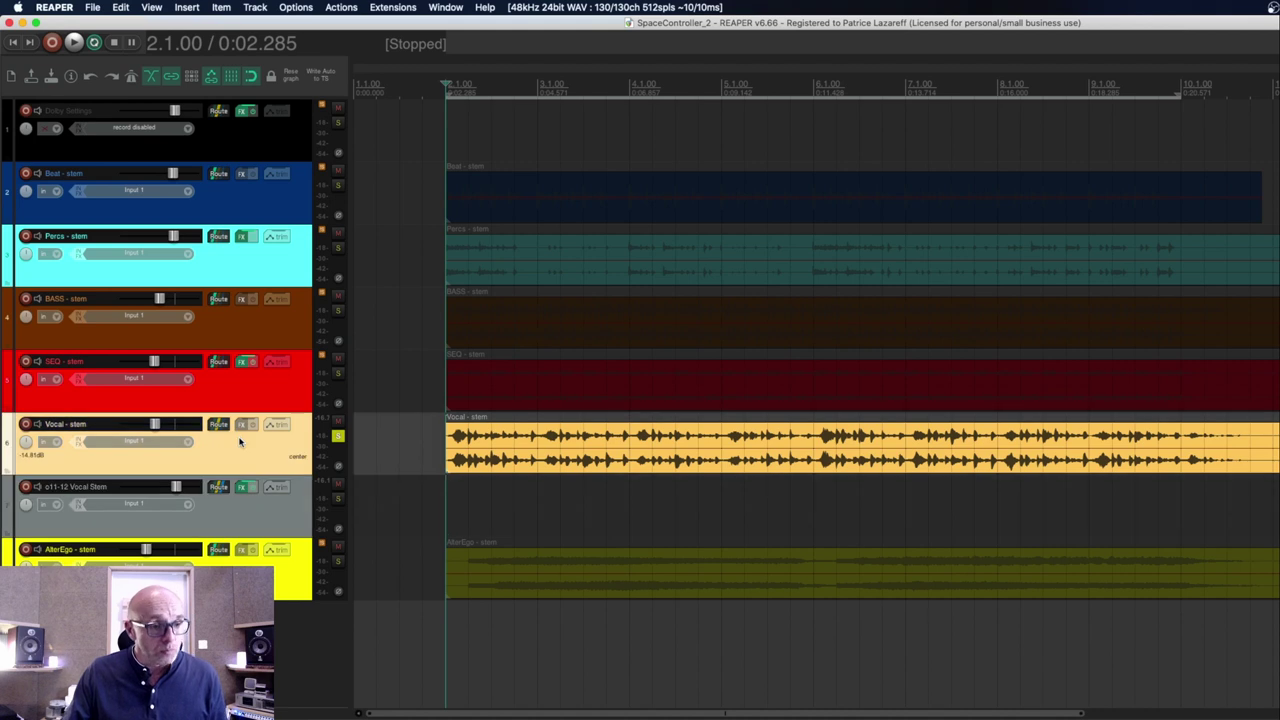
{"action": "left_click", "coordinate": [218, 427]}
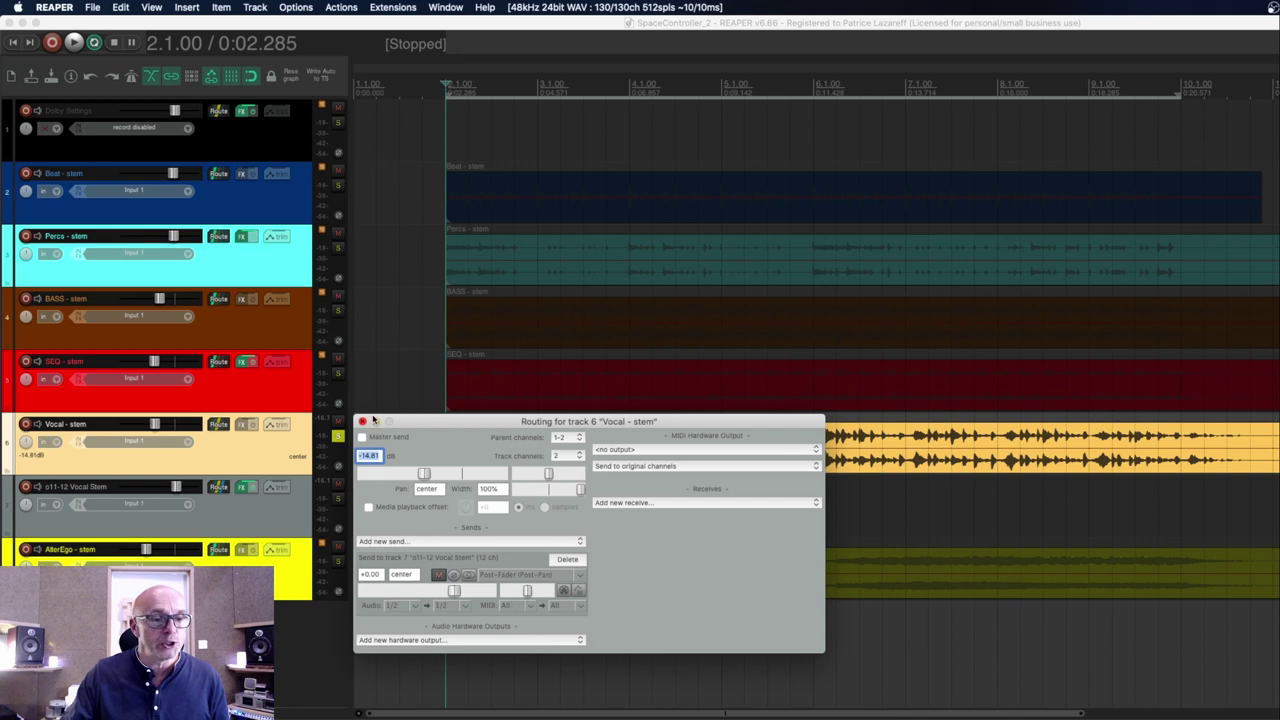
{"action": "left_click", "coordinate": [362, 421]}
{"action": "left_click", "coordinate": [254, 519]}
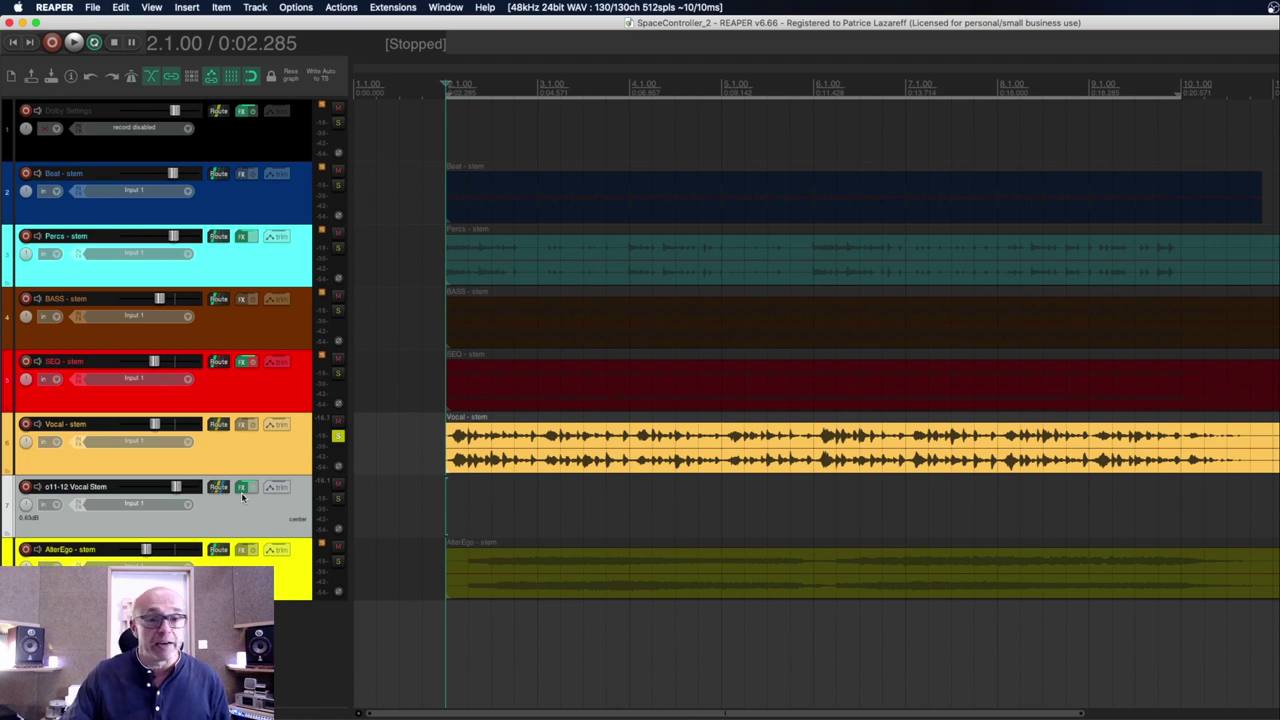
Open track 7's FX chain and view the SpaceController plugin and its Param menu
{"action": "left_click", "coordinate": [241, 490]}
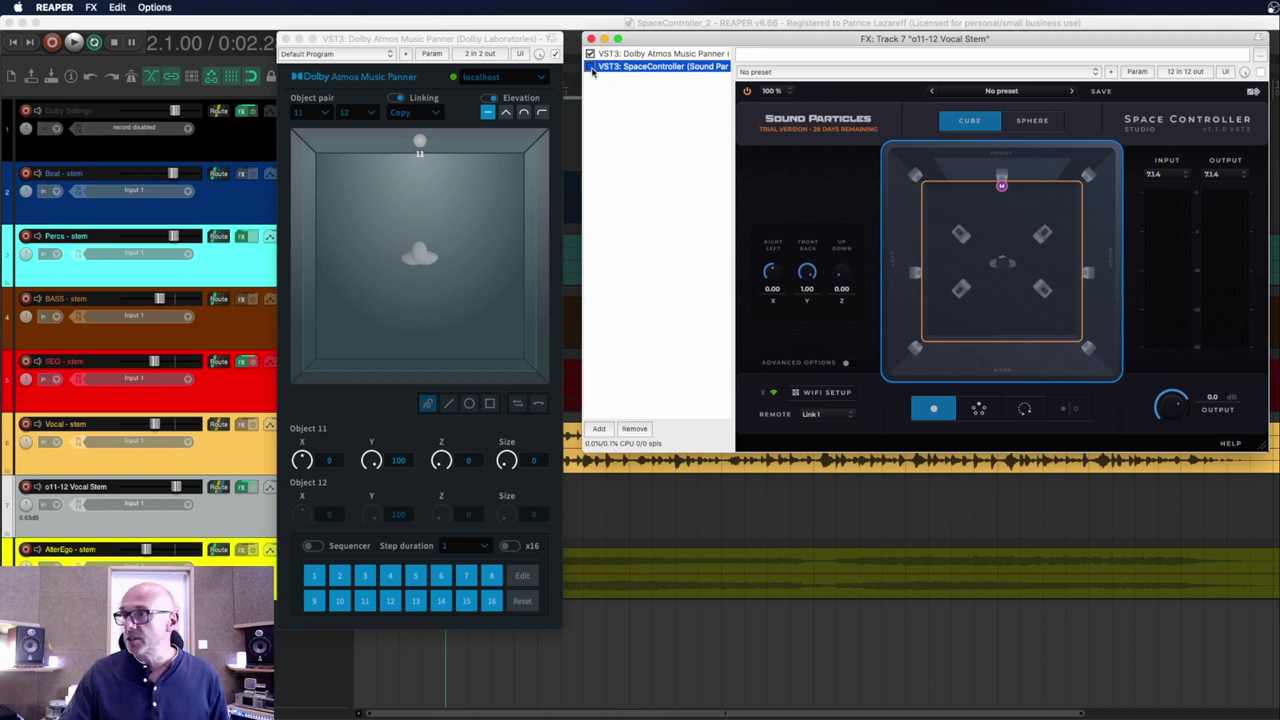
{"action": "left_click", "coordinate": [591, 67]}
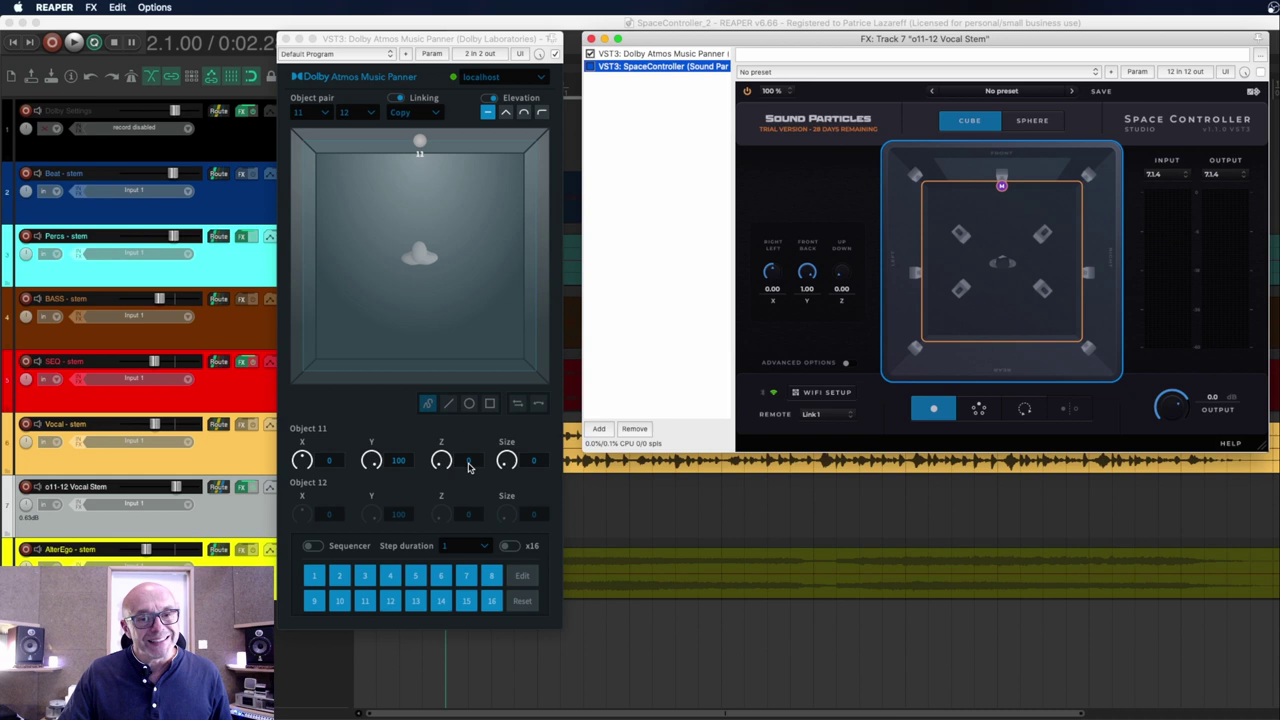
{"action": "left_click", "coordinate": [1135, 74]}
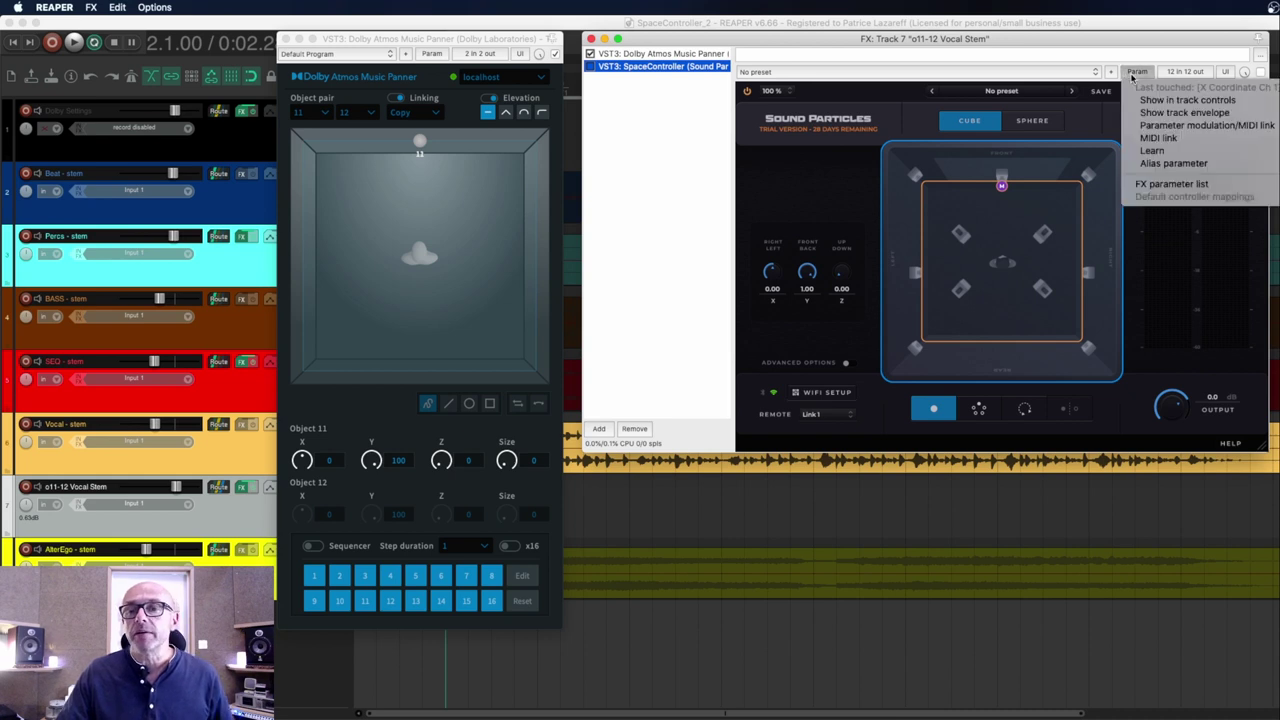
{"action": "left_click", "coordinate": [943, 37]}
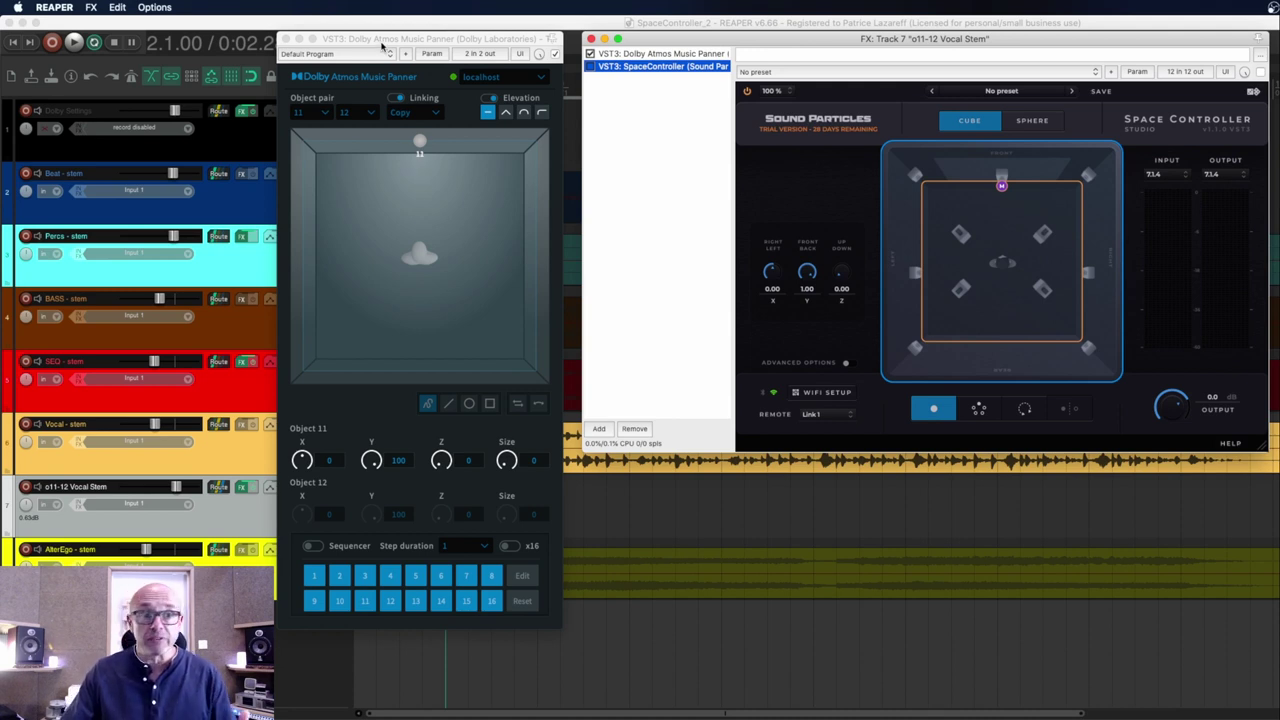
Link the Dolby panner's Pan X to SpaceController: X Coordinate Ch 1
{"action": "left_click", "coordinate": [434, 54]}
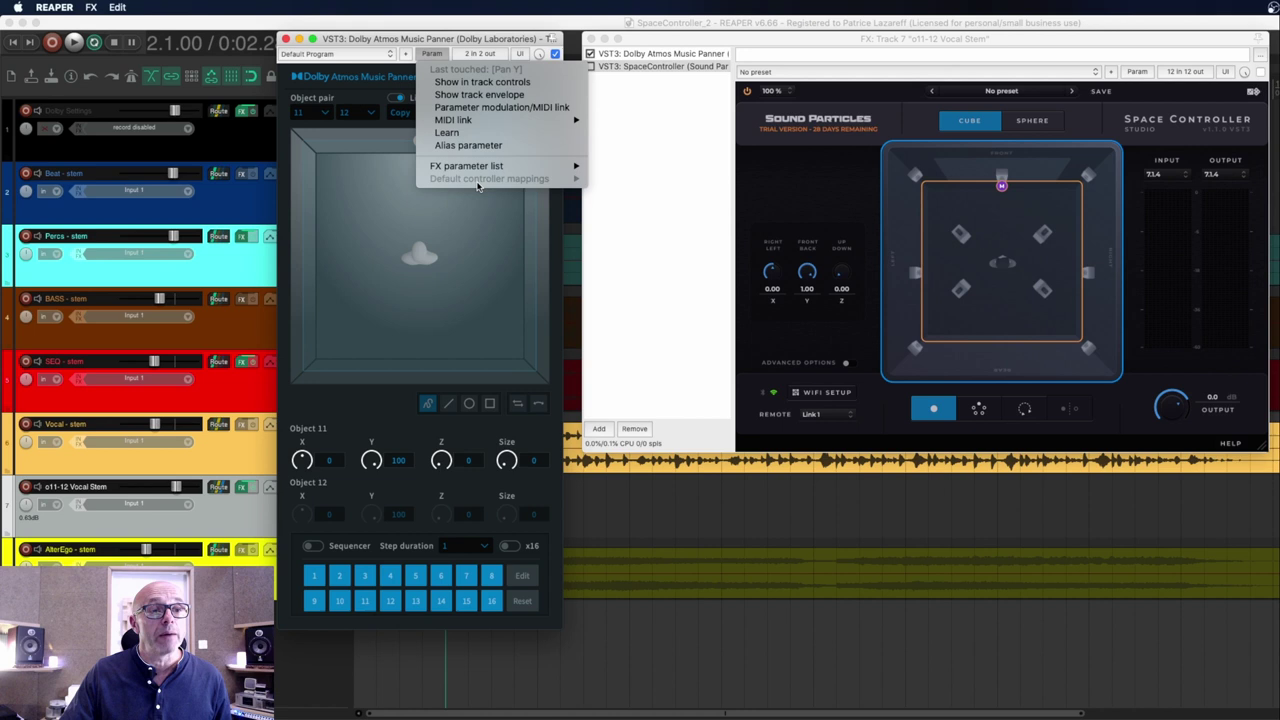
{"action": "mouse_move", "coordinate": [466, 165]}
{"action": "mouse_move", "coordinate": [690, 191]}
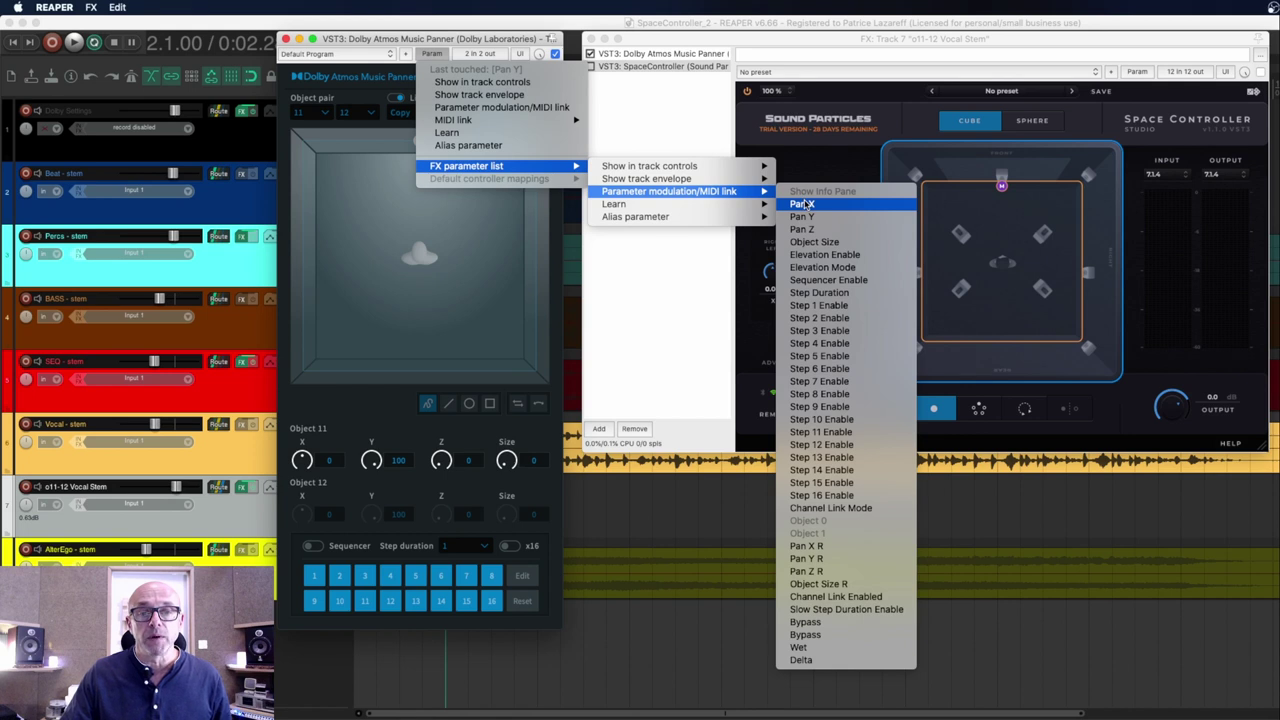
{"action": "left_click", "coordinate": [805, 204]}
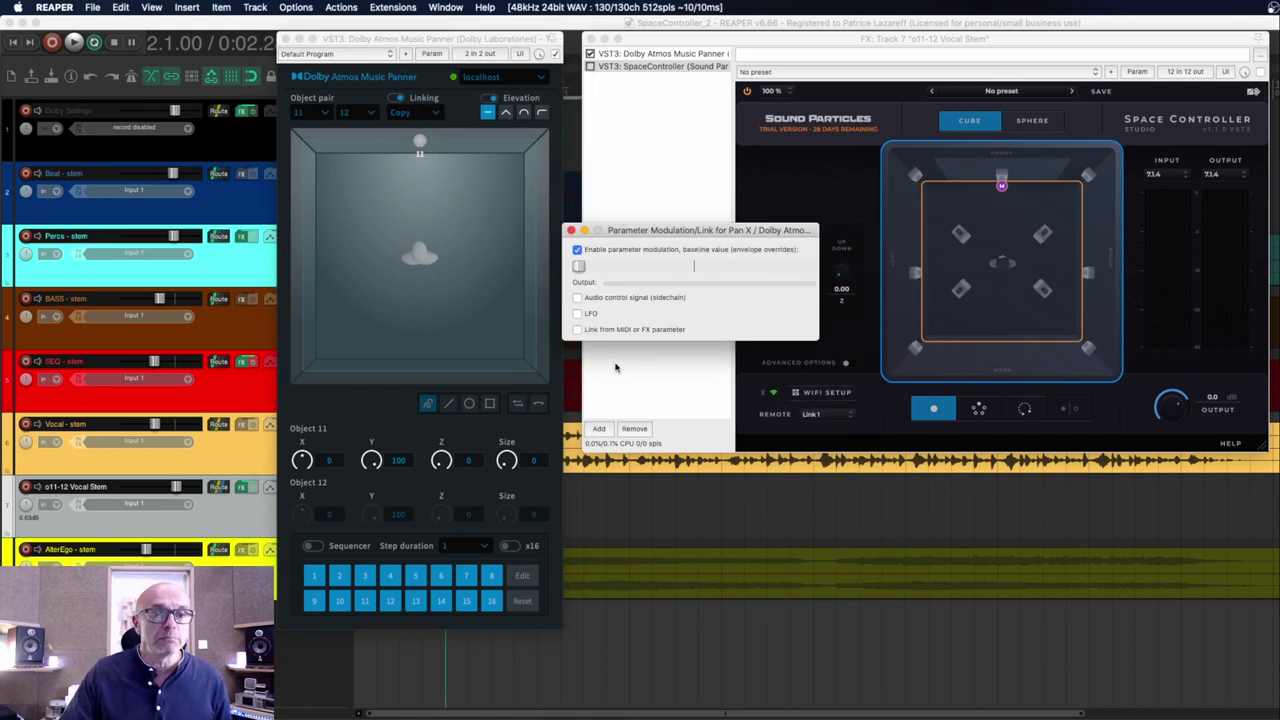
{"action": "left_click", "coordinate": [578, 331]}
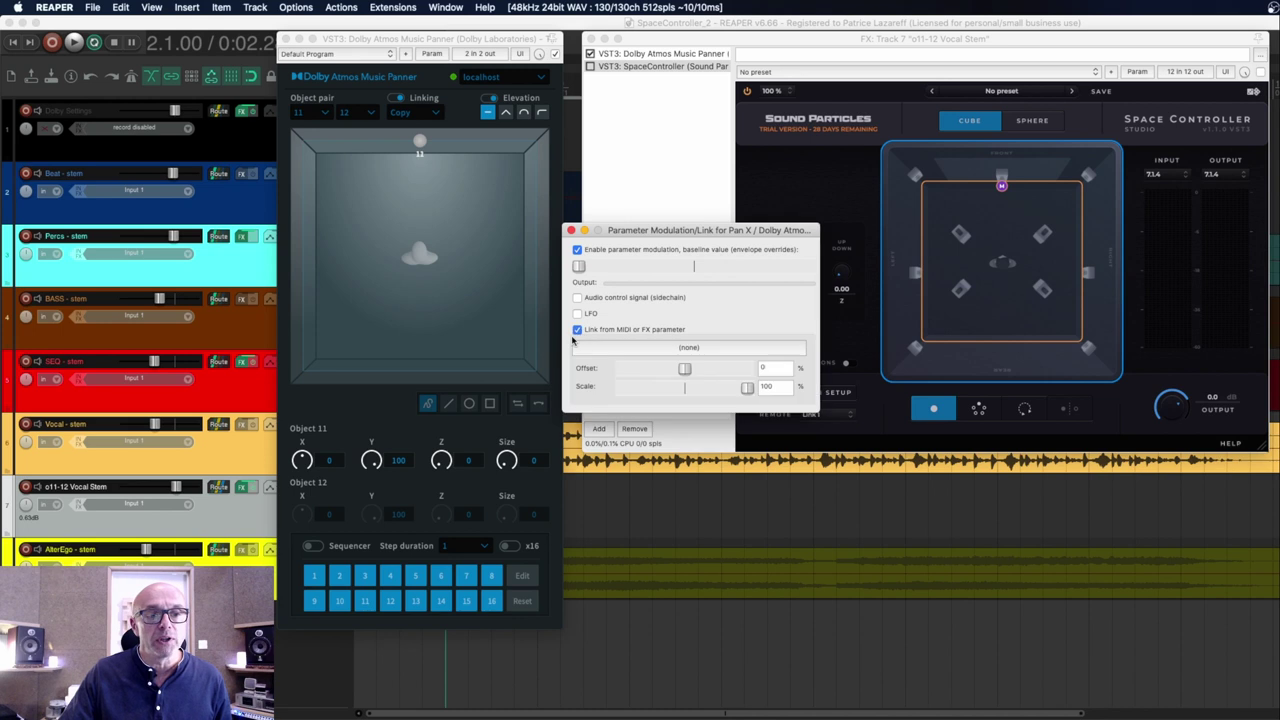
{"action": "left_click", "coordinate": [725, 347]}
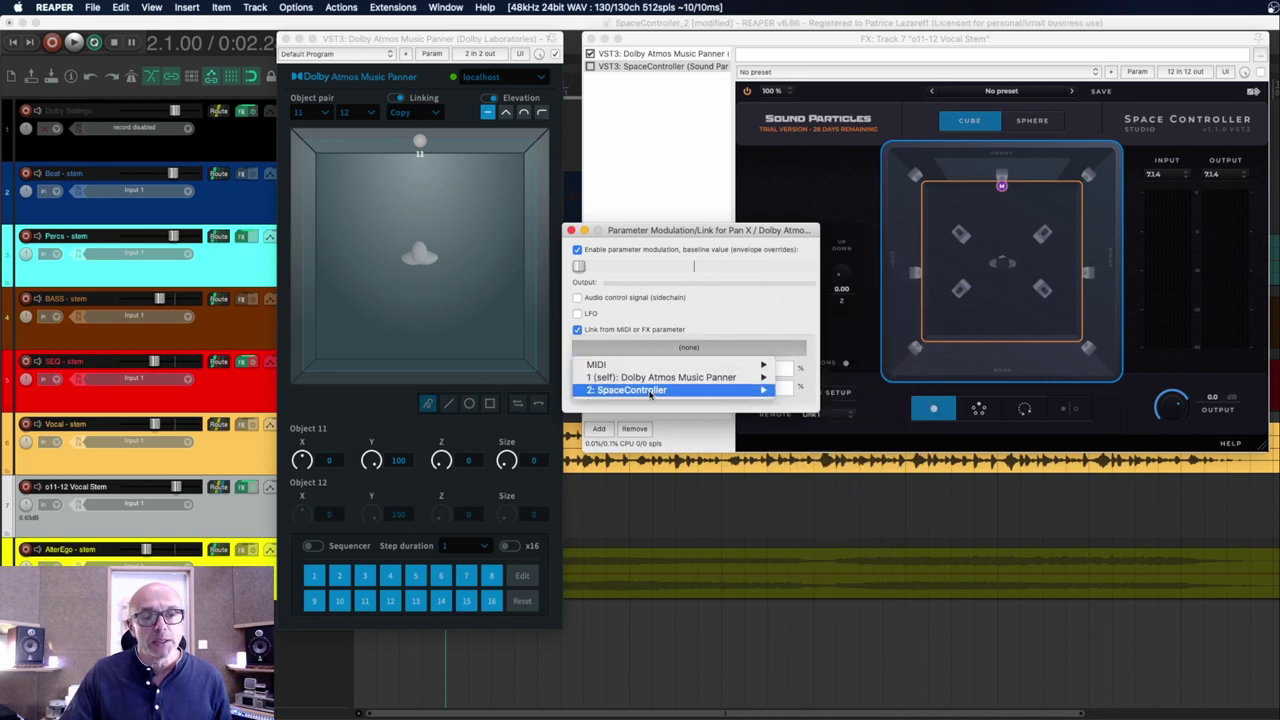
{"action": "mouse_move", "coordinate": [650, 392]}
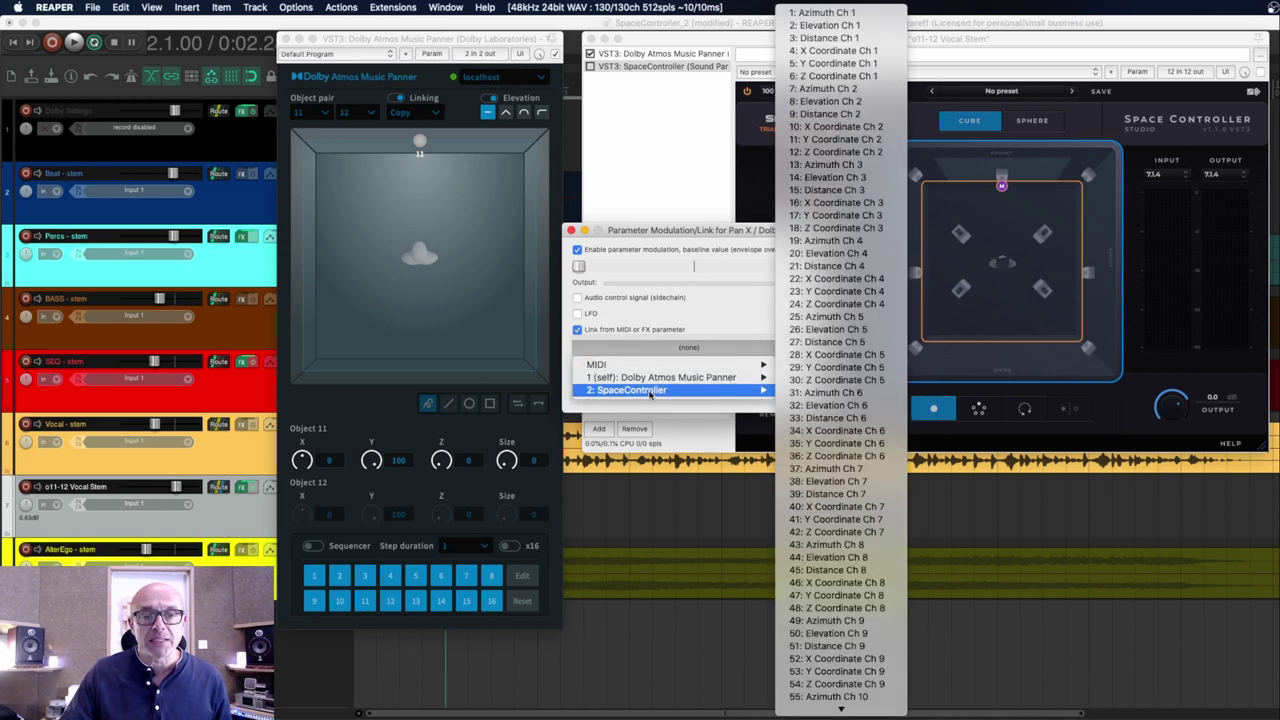
{"action": "left_click", "coordinate": [840, 51]}
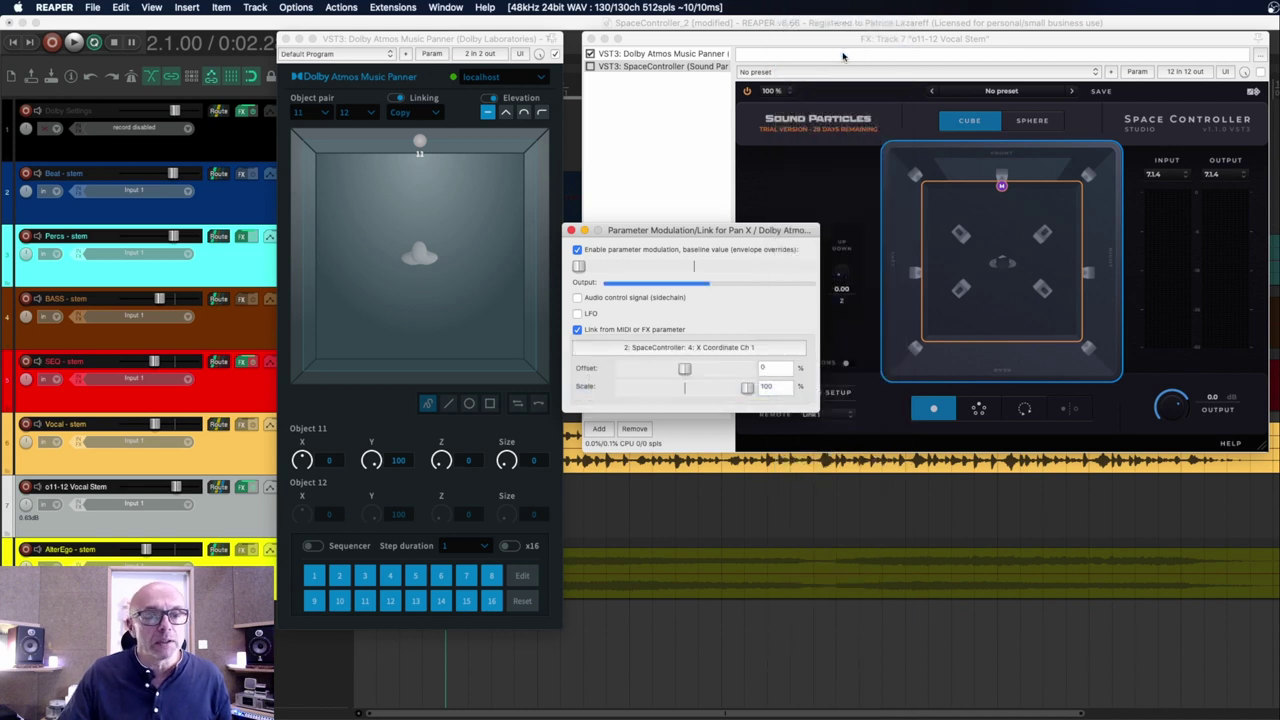
Sweep SpaceController's X fully left and right to test the link, then close its settings
{"action": "left_click_drag", "start_coordinate": [703, 237], "coordinate": [763, 436]}
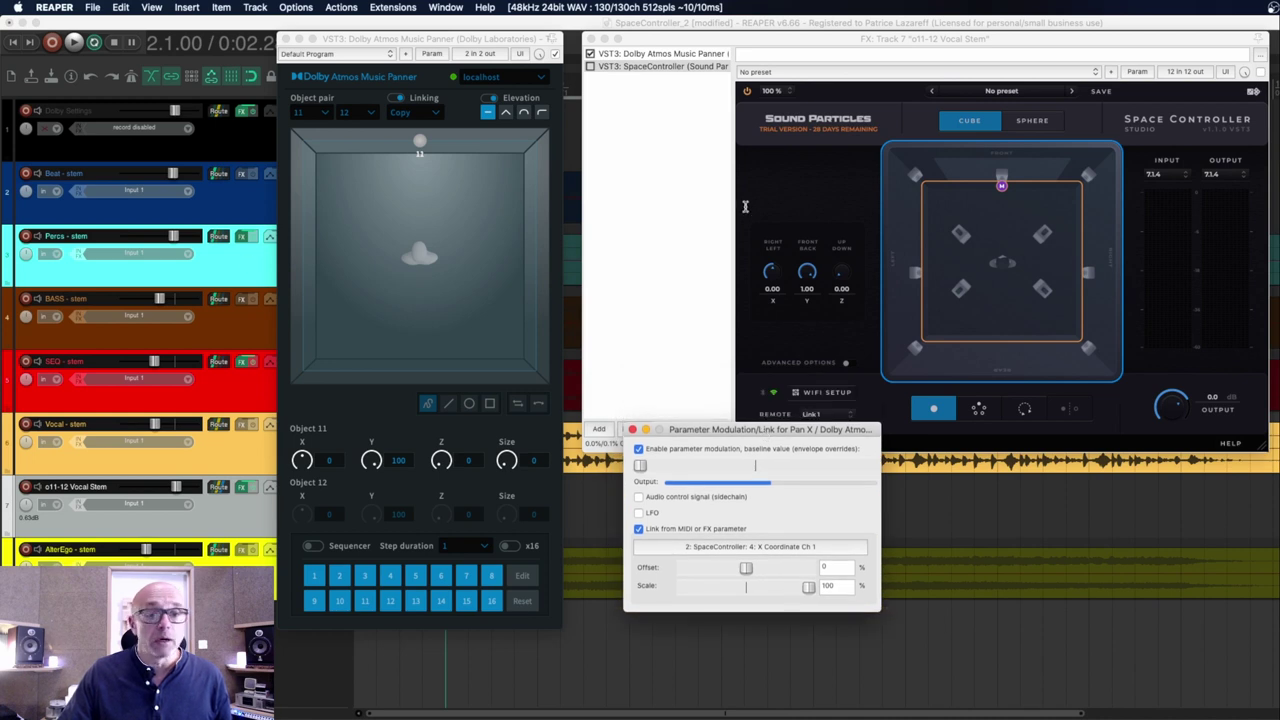
{"action": "left_click", "coordinate": [771, 272]}
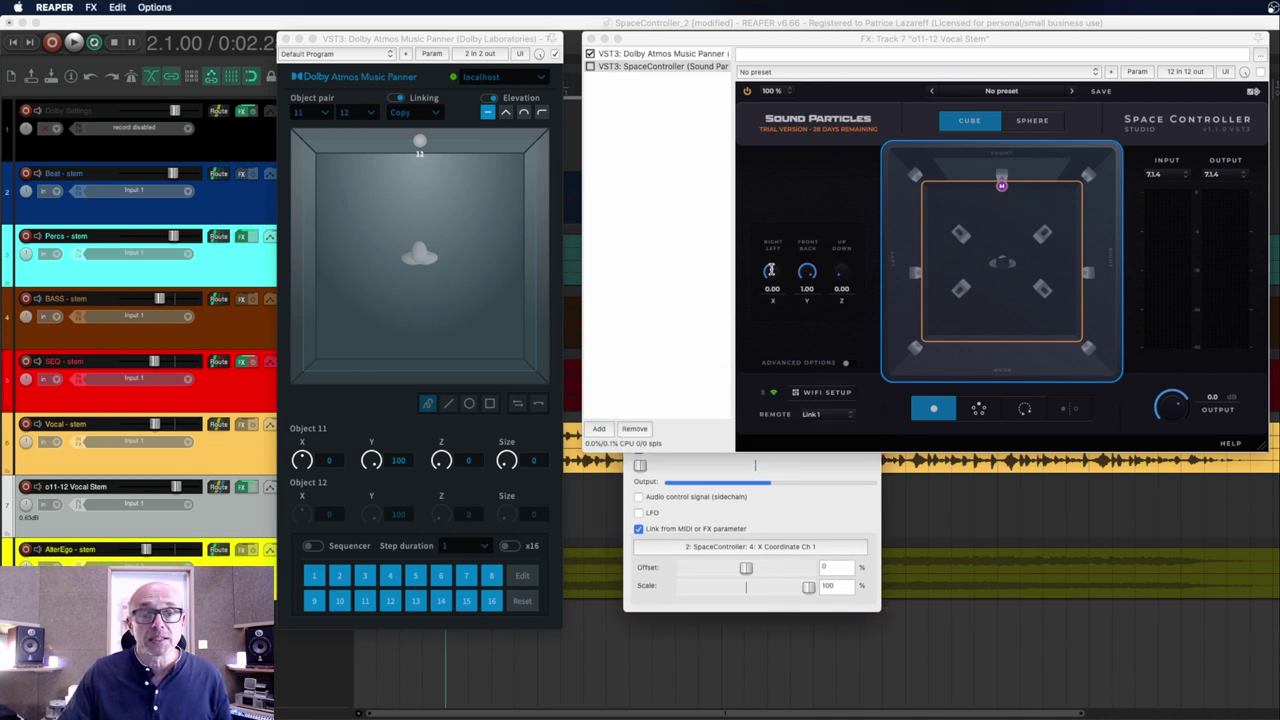
{"action": "left_click_drag", "start_coordinate": [771, 272], "coordinate": [752, 380]}
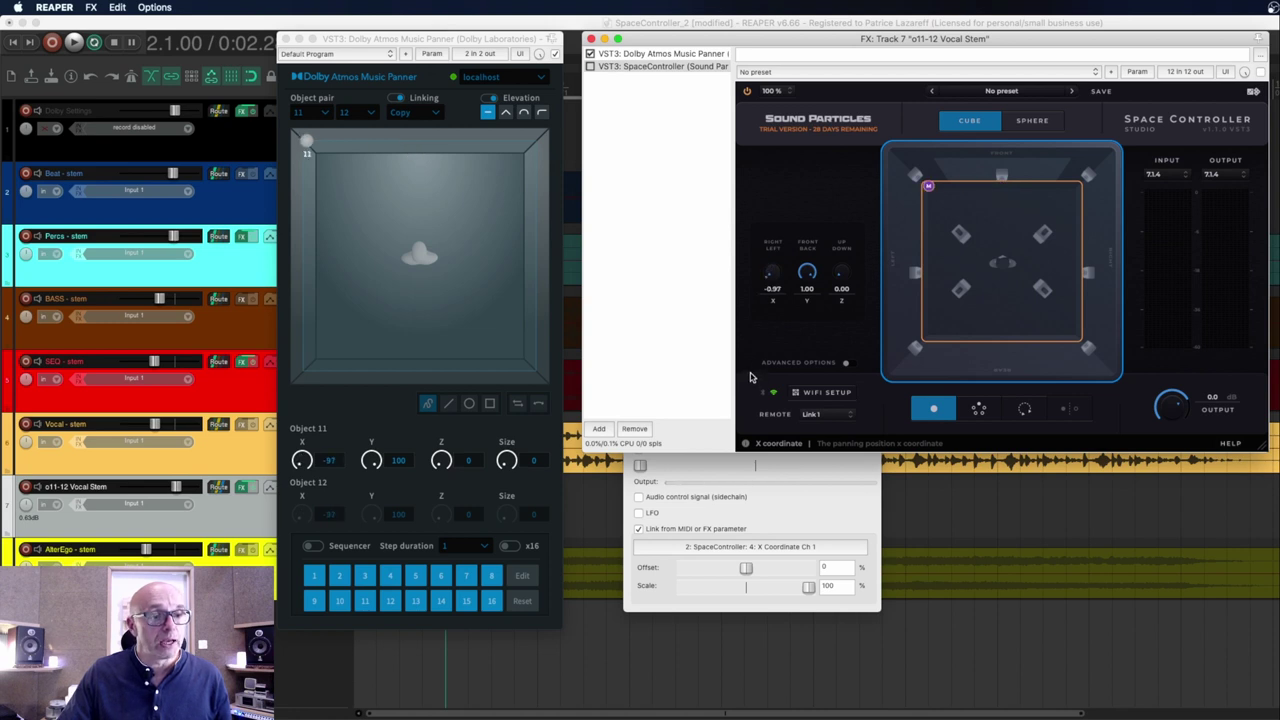
{"action": "mouse_move", "coordinate": [743, 396]}
{"action": "left_mouse_down"}
{"action": "mouse_move", "coordinate": [777, 247]}
{"action": "mouse_move", "coordinate": [776, 276]}
{"action": "mouse_move", "coordinate": [769, 375]}
{"action": "mouse_move", "coordinate": [756, 207]}
{"action": "mouse_move", "coordinate": [771, 286]}
{"action": "left_mouse_up"}
{"action": "left_click", "coordinate": [632, 430]}
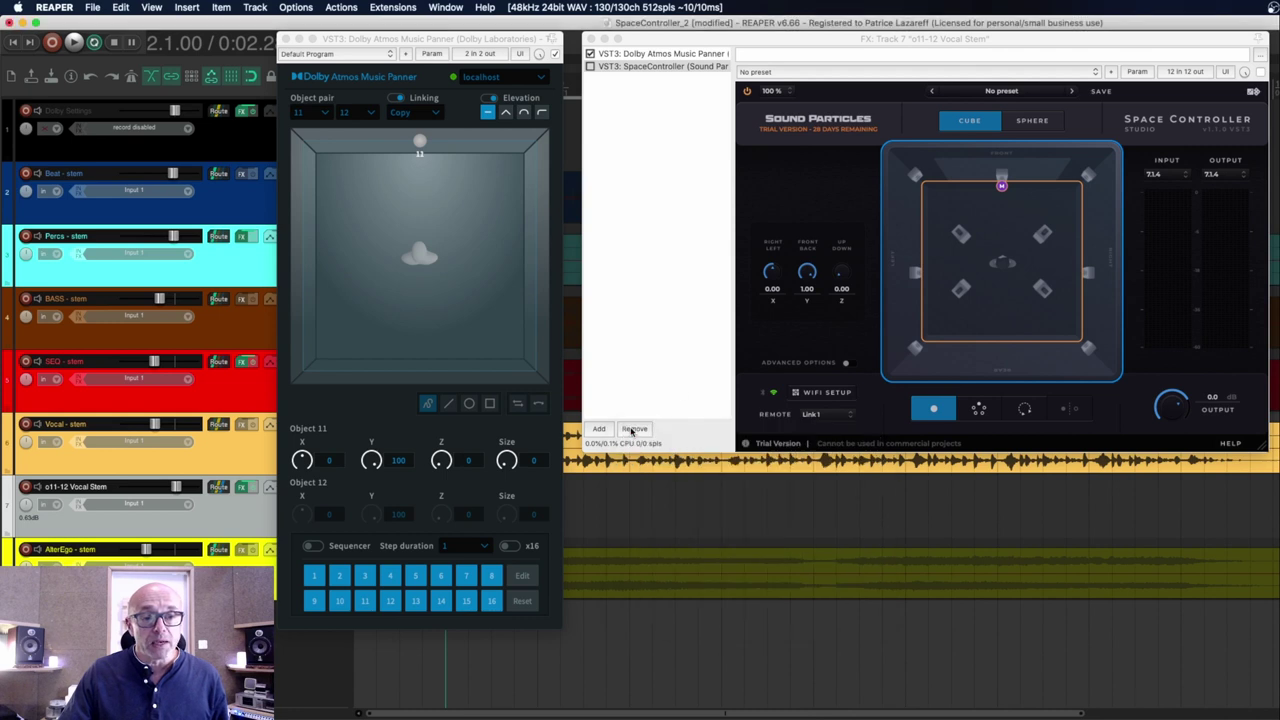
Link the Dolby panner's Pan Y to SpaceController: Y Coordinate Ch 1
{"action": "left_click", "coordinate": [433, 54]}
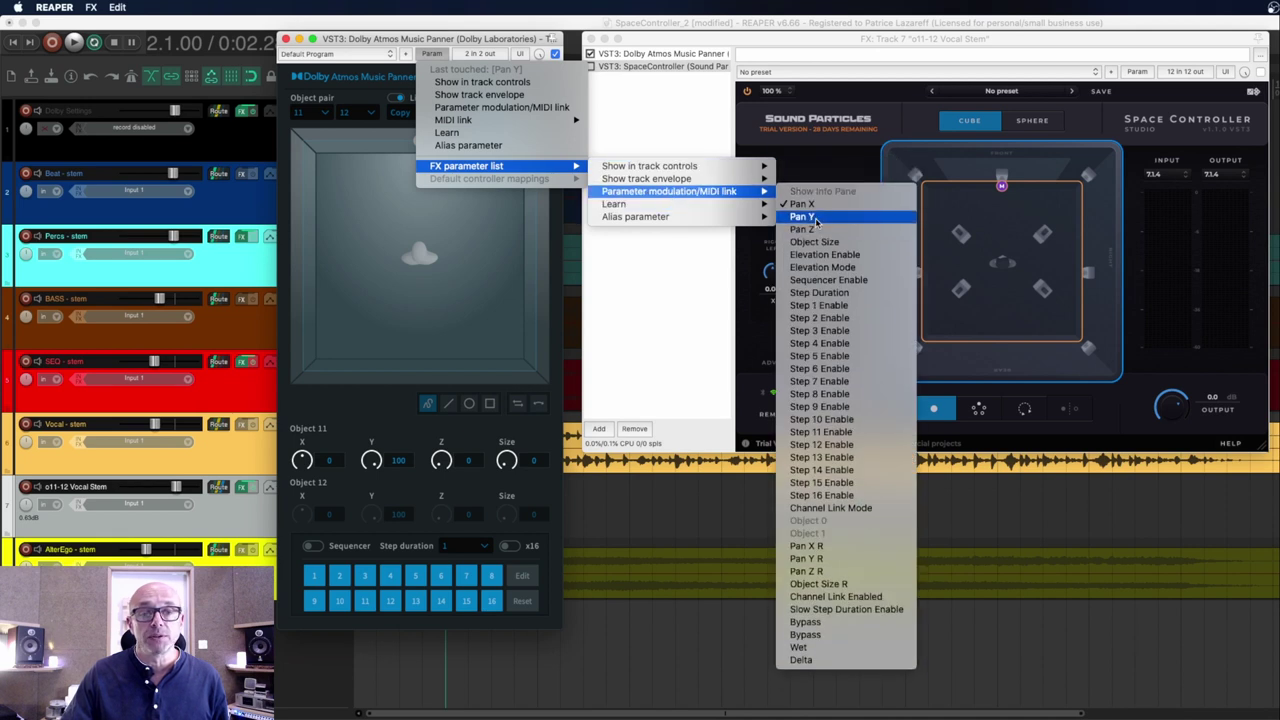
{"action": "left_click", "coordinate": [815, 219]}
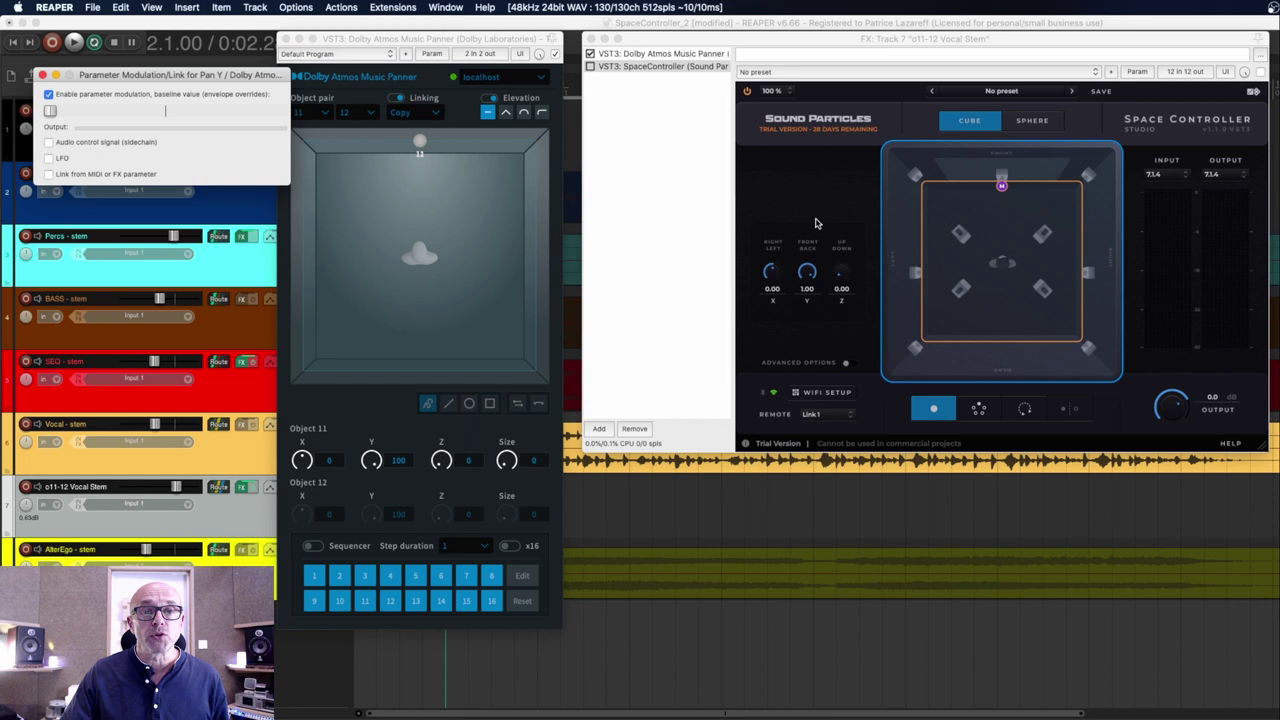
{"action": "left_click_drag", "start_coordinate": [228, 76], "coordinate": [899, 220]}
{"action": "left_click", "coordinate": [752, 319]}
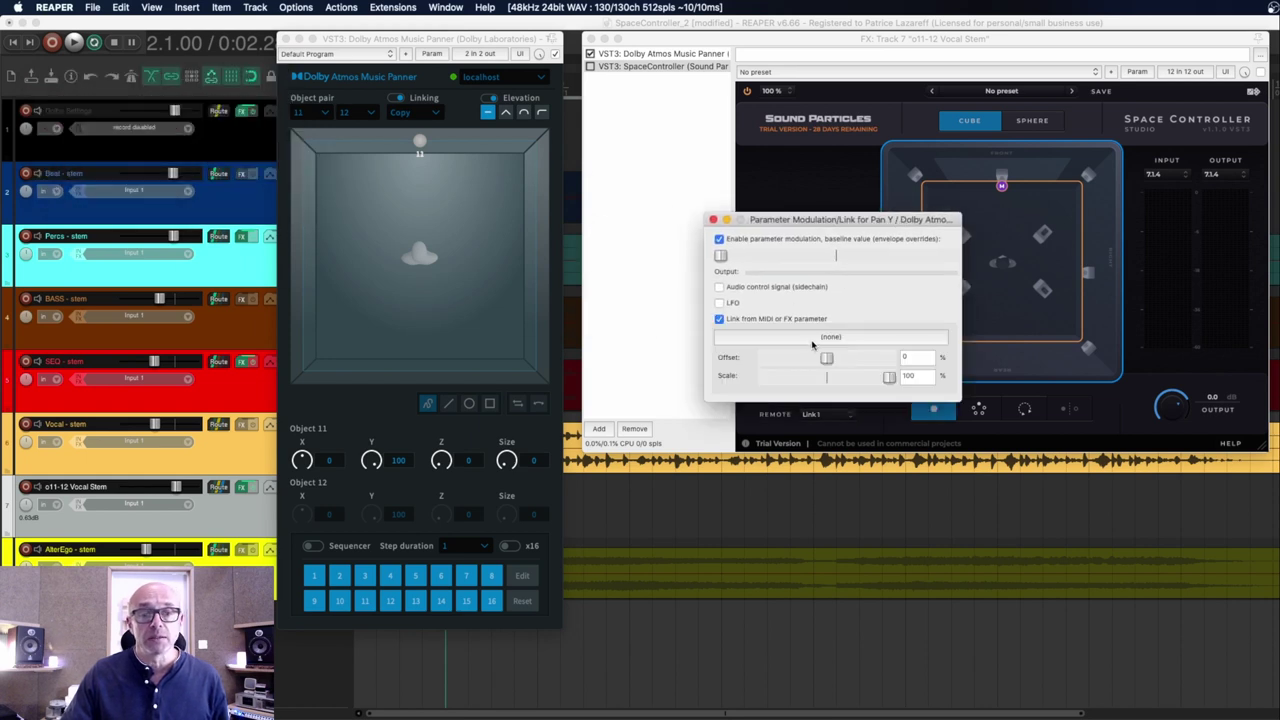
{"action": "left_click", "coordinate": [813, 342]}
{"action": "mouse_move", "coordinate": [824, 382]}
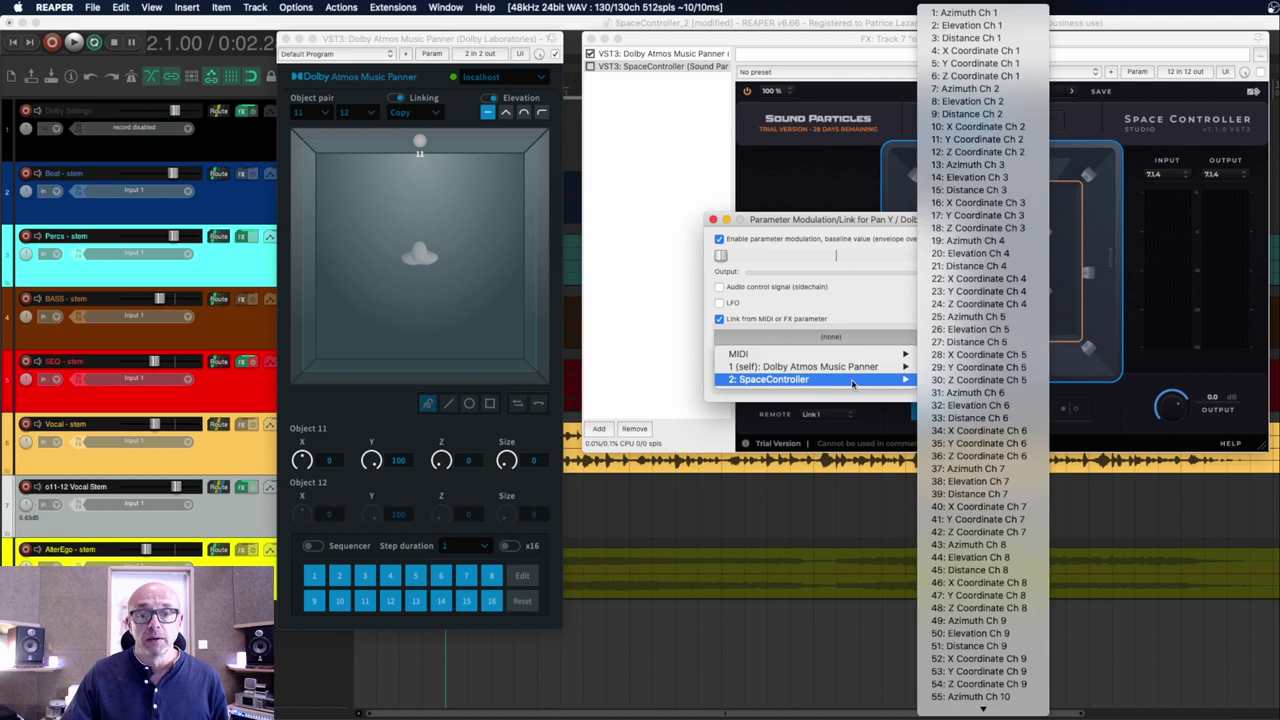
{"action": "left_click", "coordinate": [1005, 63]}
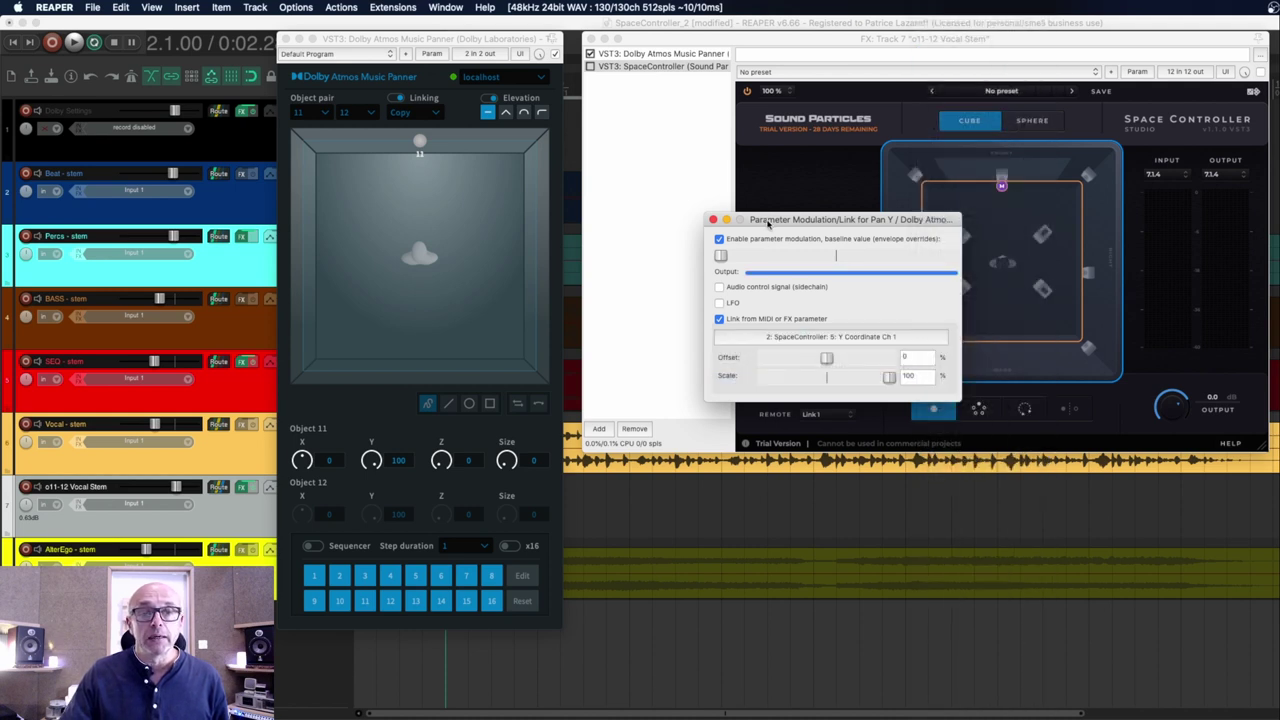
Move SpaceController's object front to back and back again to test Pan Y
{"action": "left_click_drag", "start_coordinate": [769, 222], "coordinate": [792, 476]}
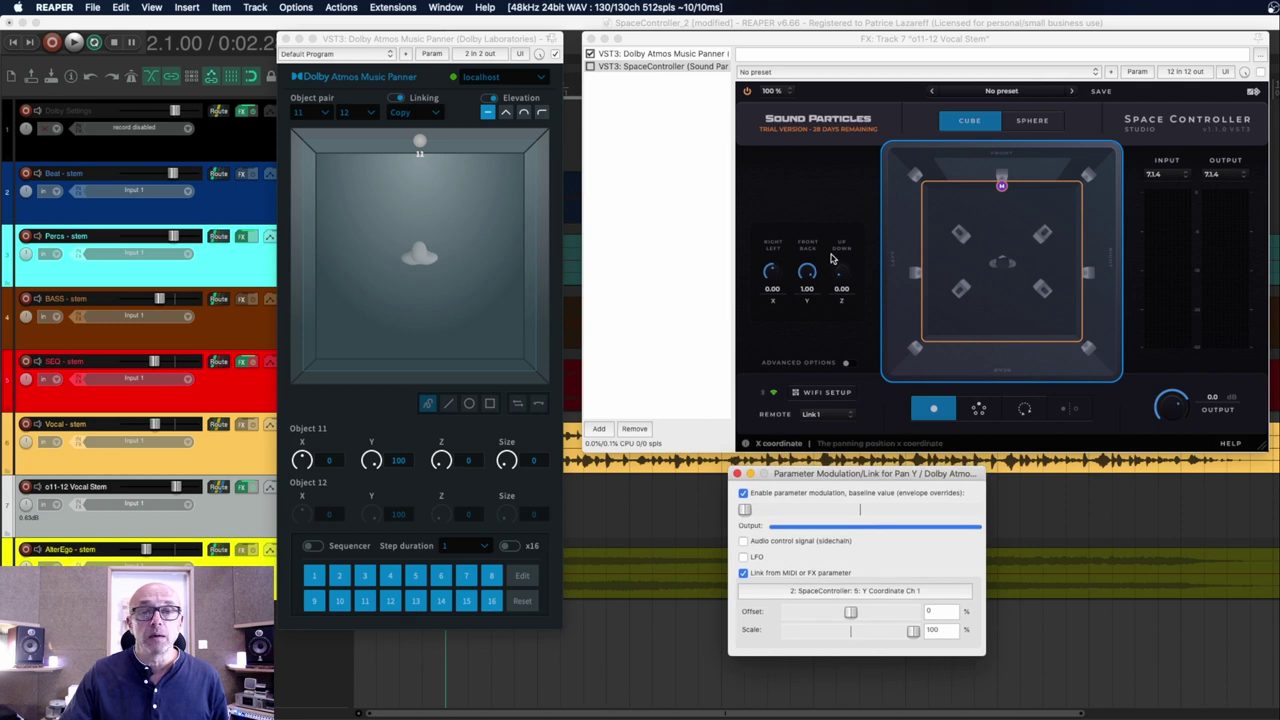
{"action": "left_click", "coordinate": [806, 311]}
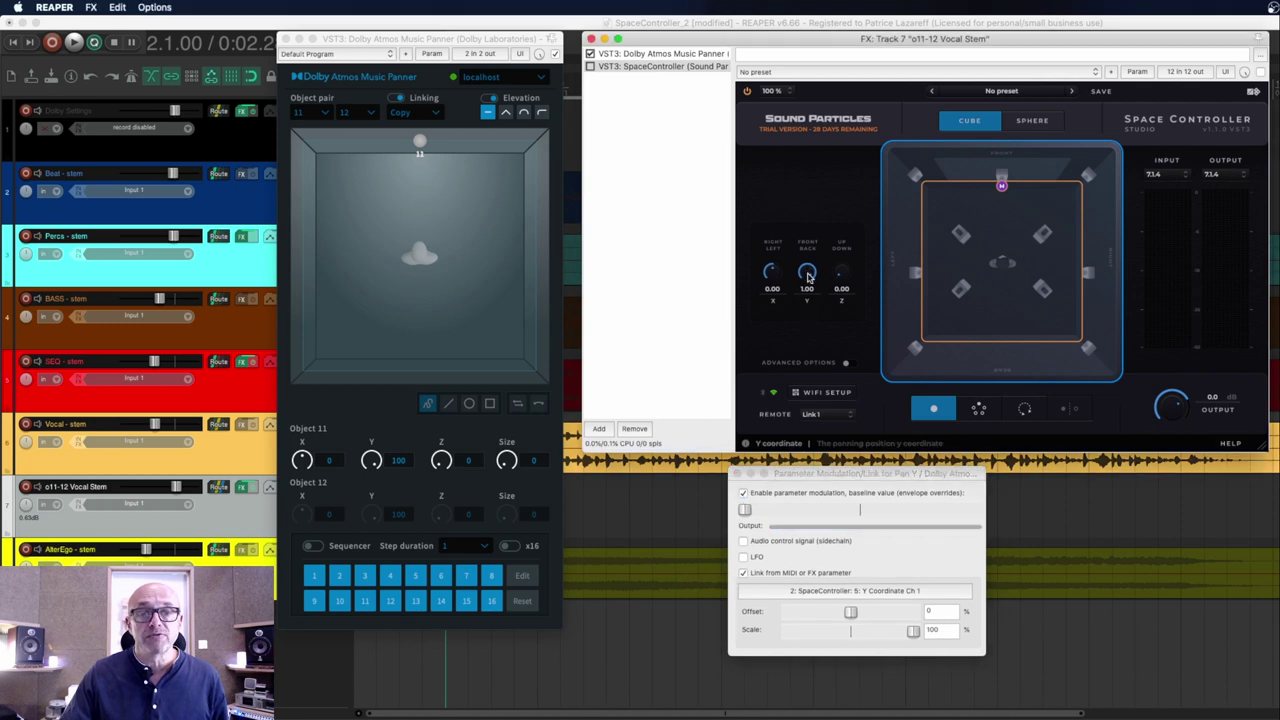
{"action": "left_click_drag", "start_coordinate": [808, 278], "coordinate": [800, 427]}
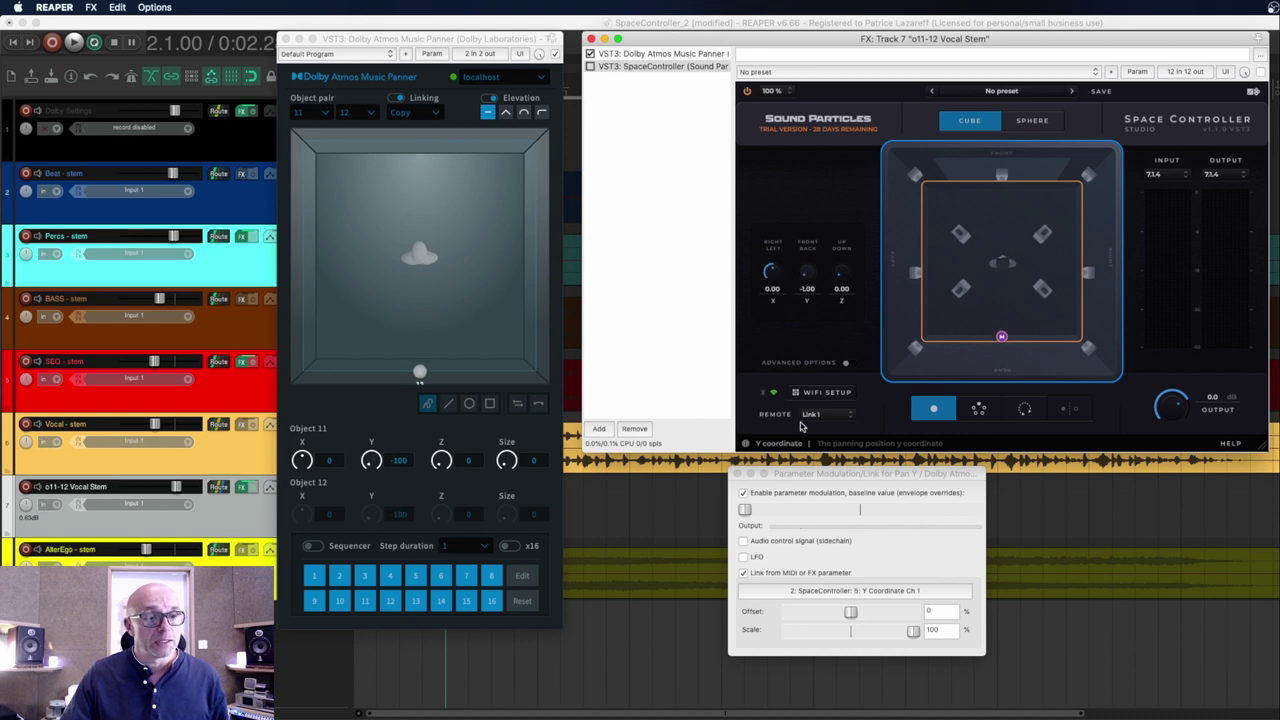
{"action": "left_click_drag", "start_coordinate": [800, 427], "coordinate": [800, 265]}
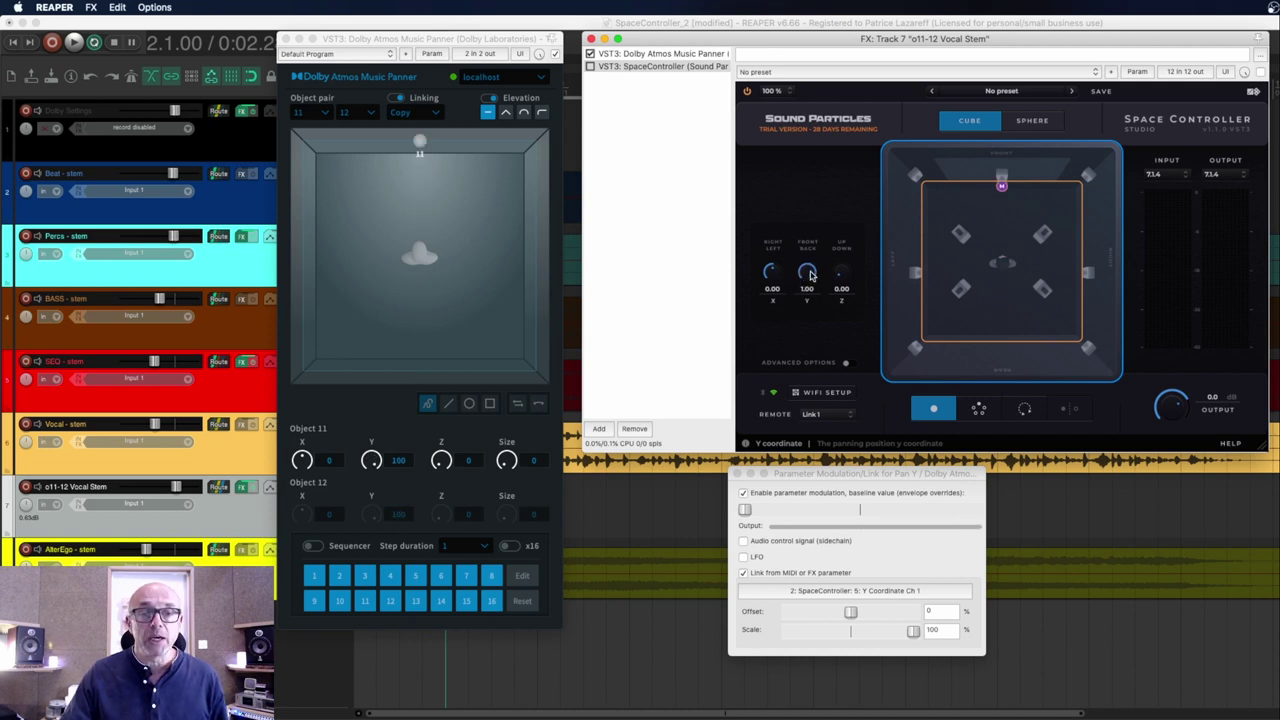
{"action": "left_click", "coordinate": [808, 276]}
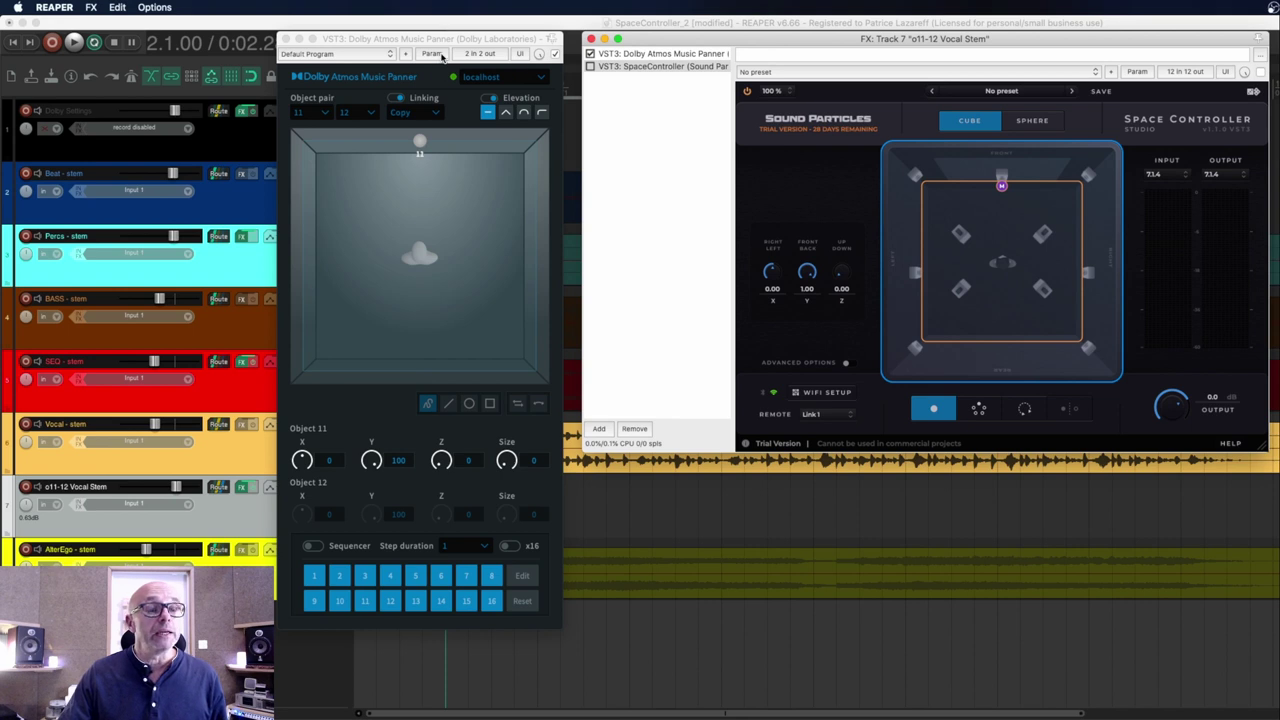
Link the Dolby panner's Pan Z to SpaceController: Z Coordinate Ch 1
{"action": "left_click", "coordinate": [442, 55]}
{"action": "mouse_move", "coordinate": [485, 166]}
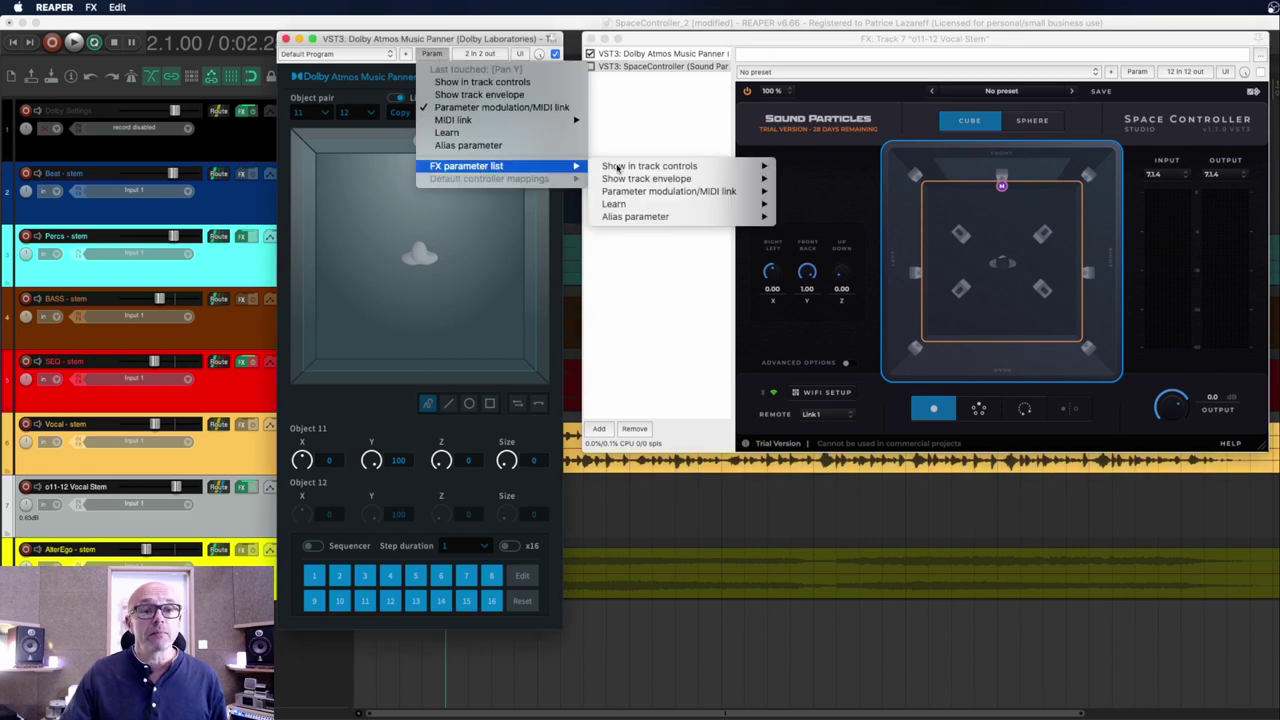
{"action": "mouse_move", "coordinate": [648, 194]}
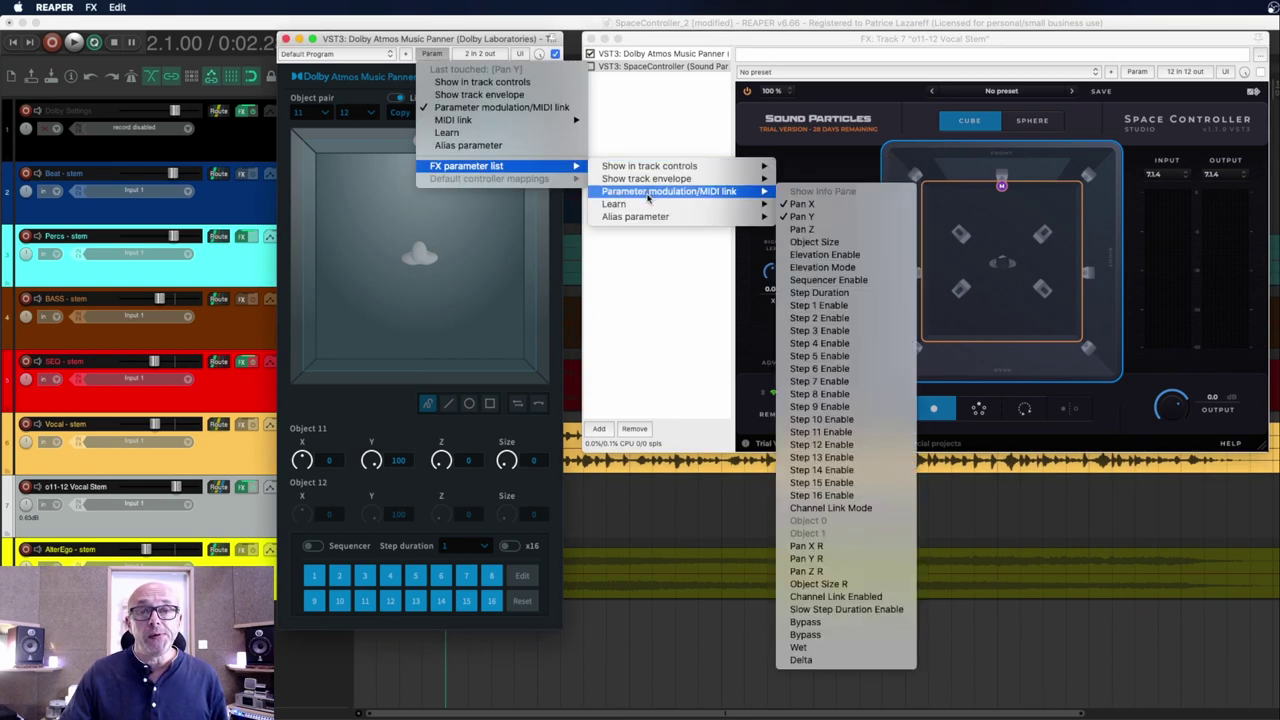
{"action": "left_click", "coordinate": [826, 232]}
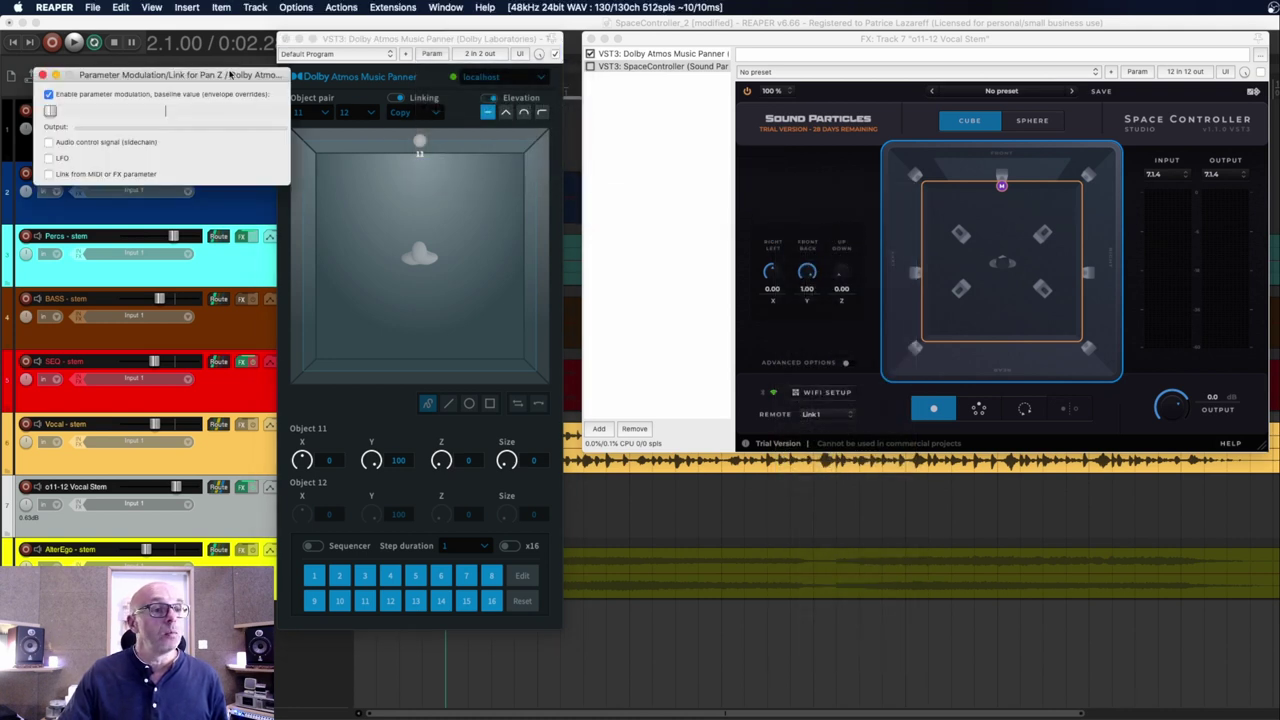
{"action": "left_click_drag", "start_coordinate": [231, 74], "coordinate": [907, 218]}
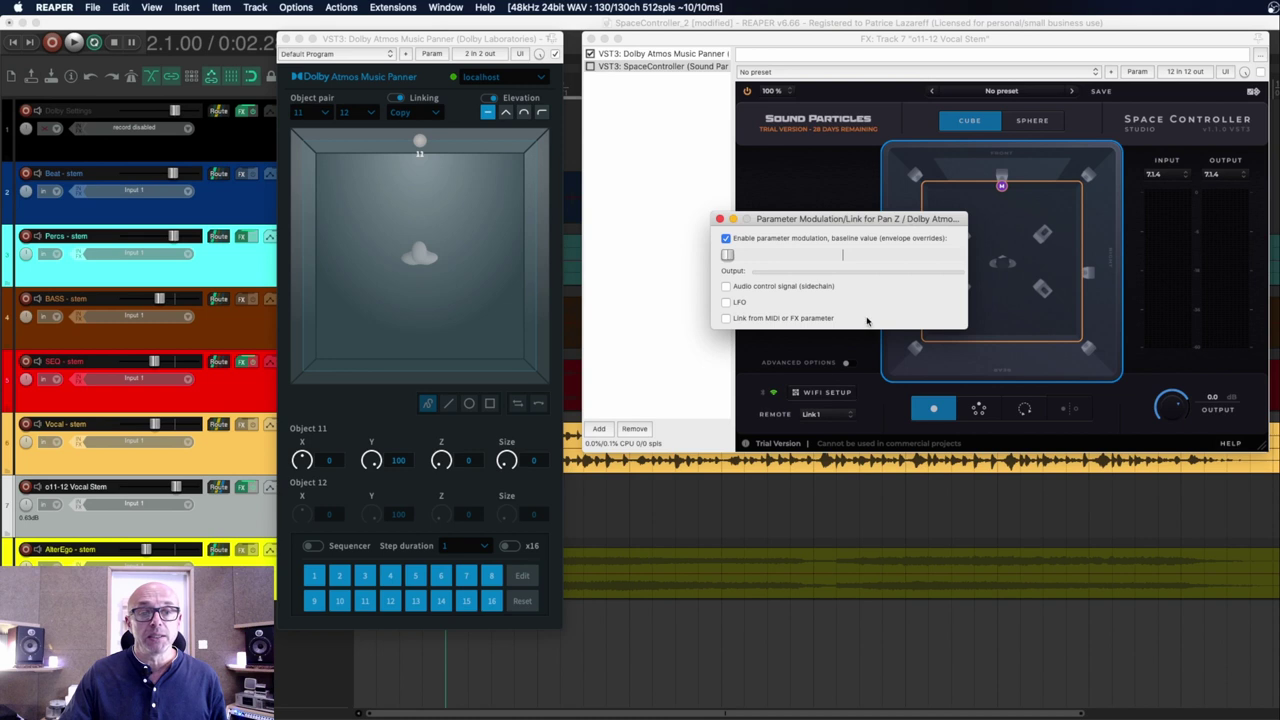
{"action": "left_click", "coordinate": [779, 318]}
{"action": "left_click", "coordinate": [824, 335]}
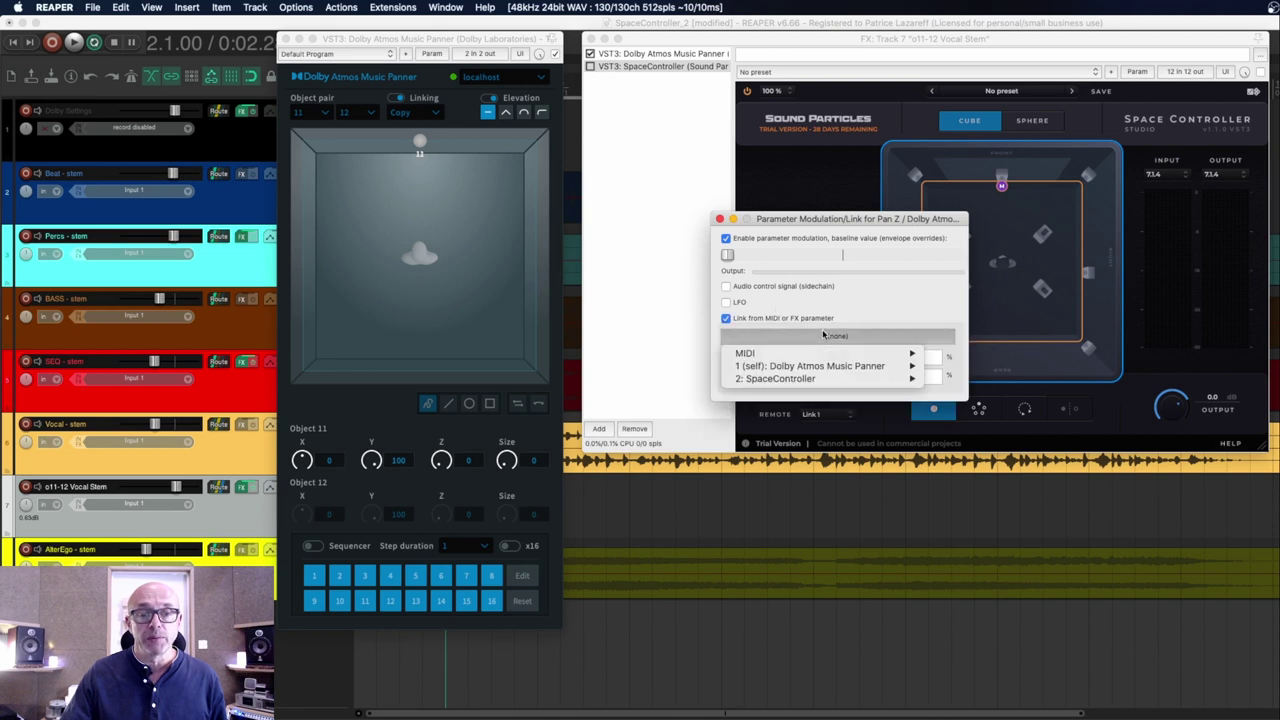
{"action": "mouse_move", "coordinate": [838, 380]}
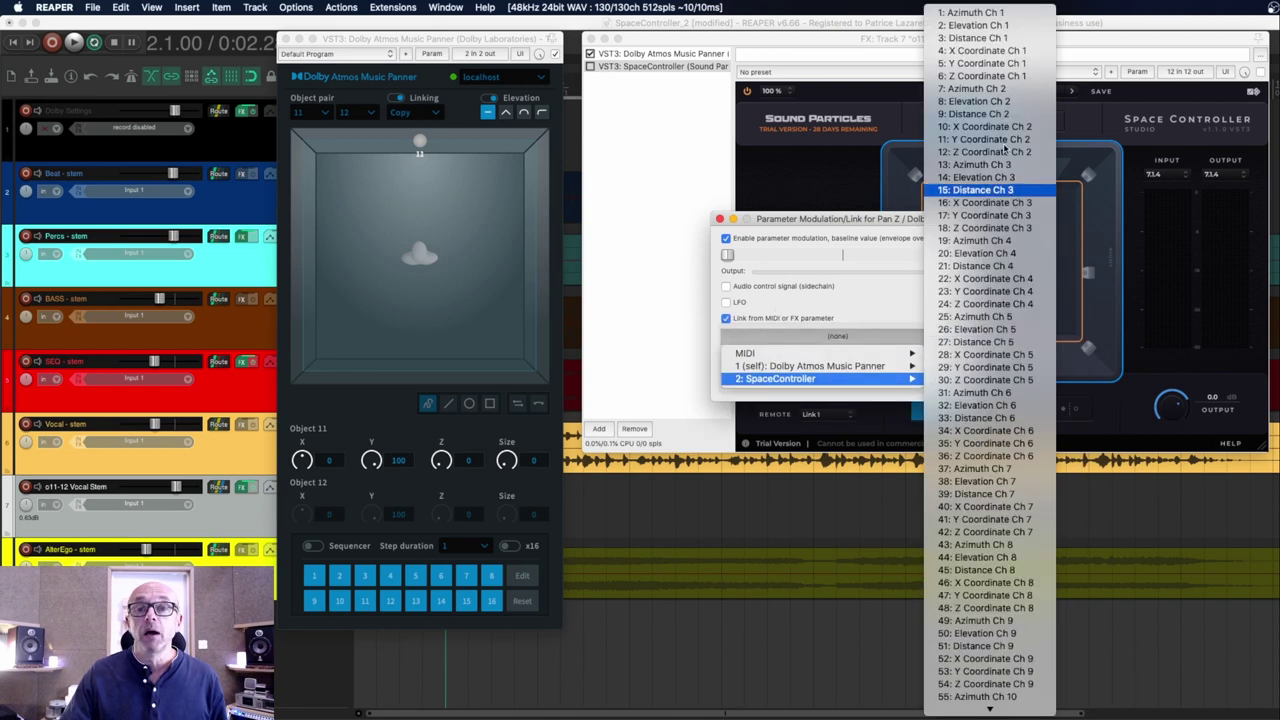
{"action": "left_click", "coordinate": [1006, 78]}
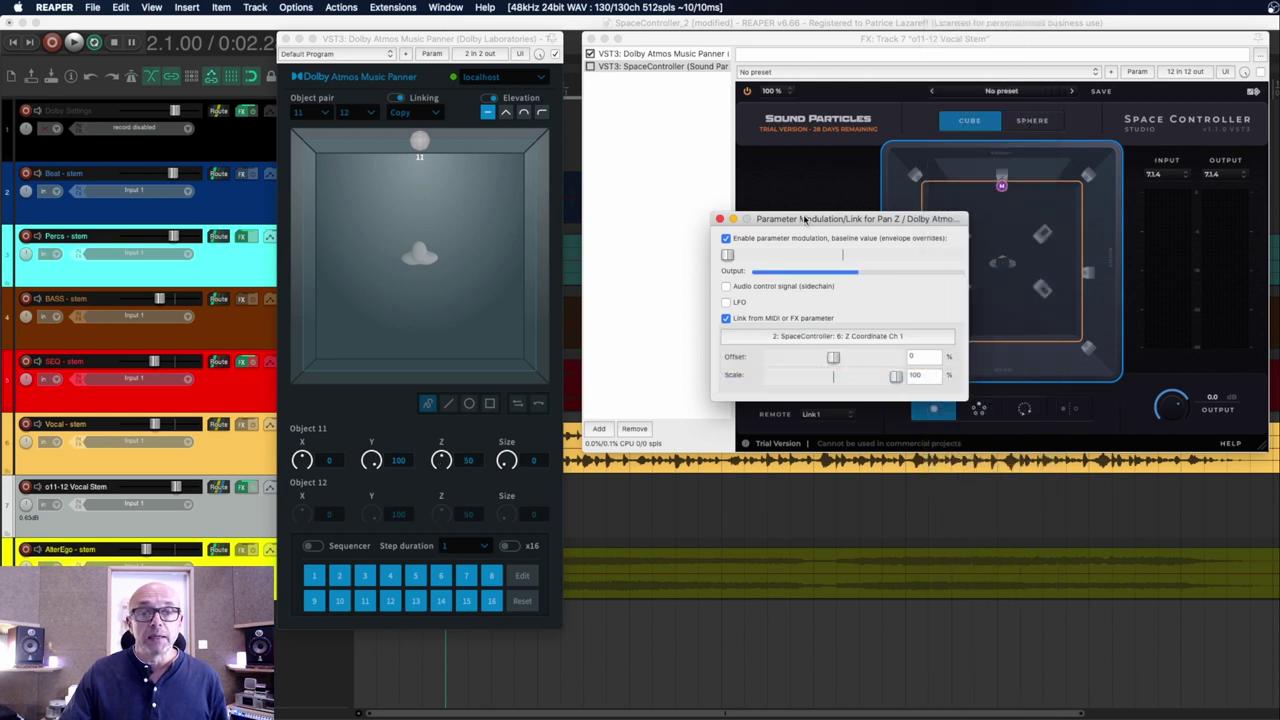
Raise SpaceController's Z height to maximum to test the Pan Z link
{"action": "left_click_drag", "start_coordinate": [803, 218], "coordinate": [742, 495]}
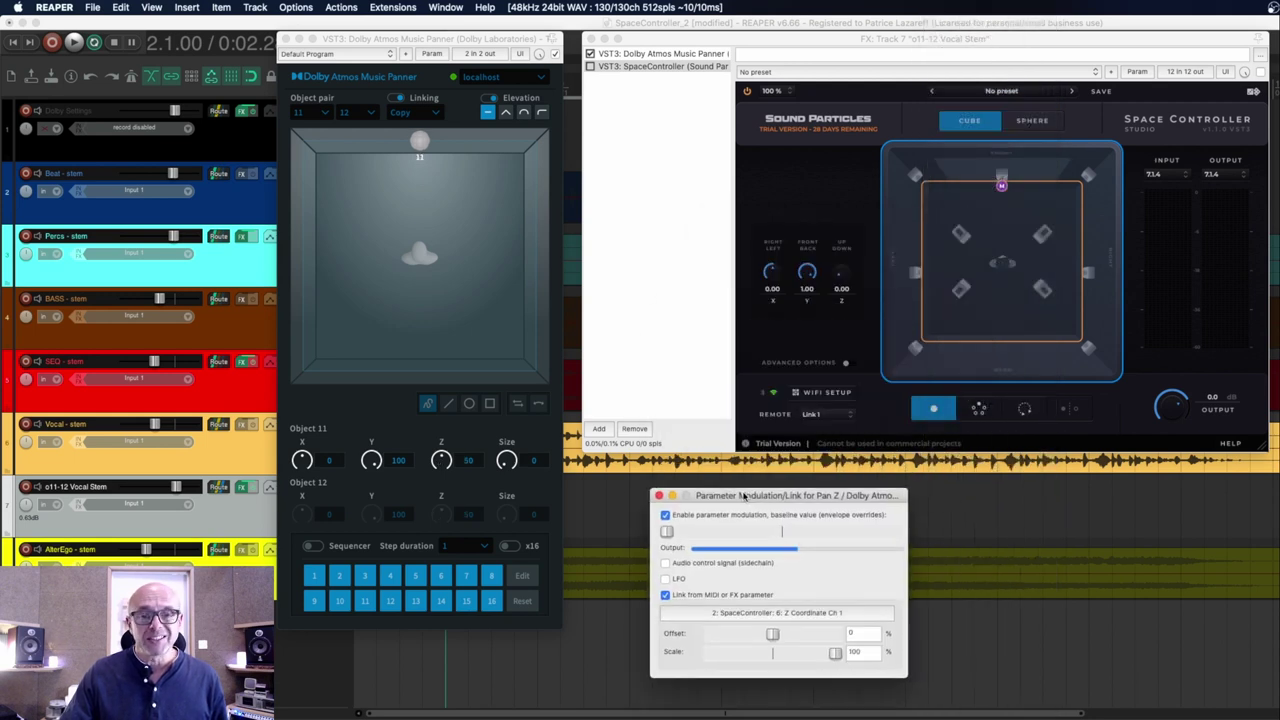
{"action": "left_click", "coordinate": [865, 313]}
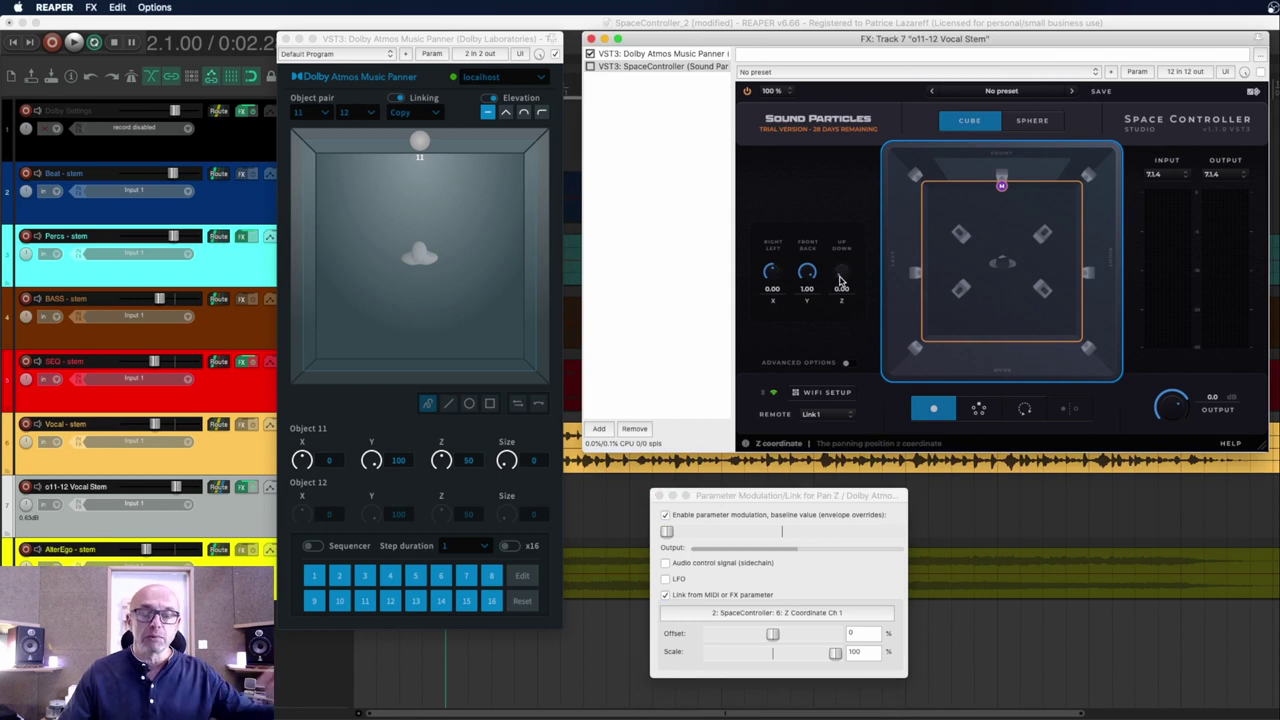
{"action": "left_click_drag", "start_coordinate": [841, 281], "coordinate": [858, 462]}
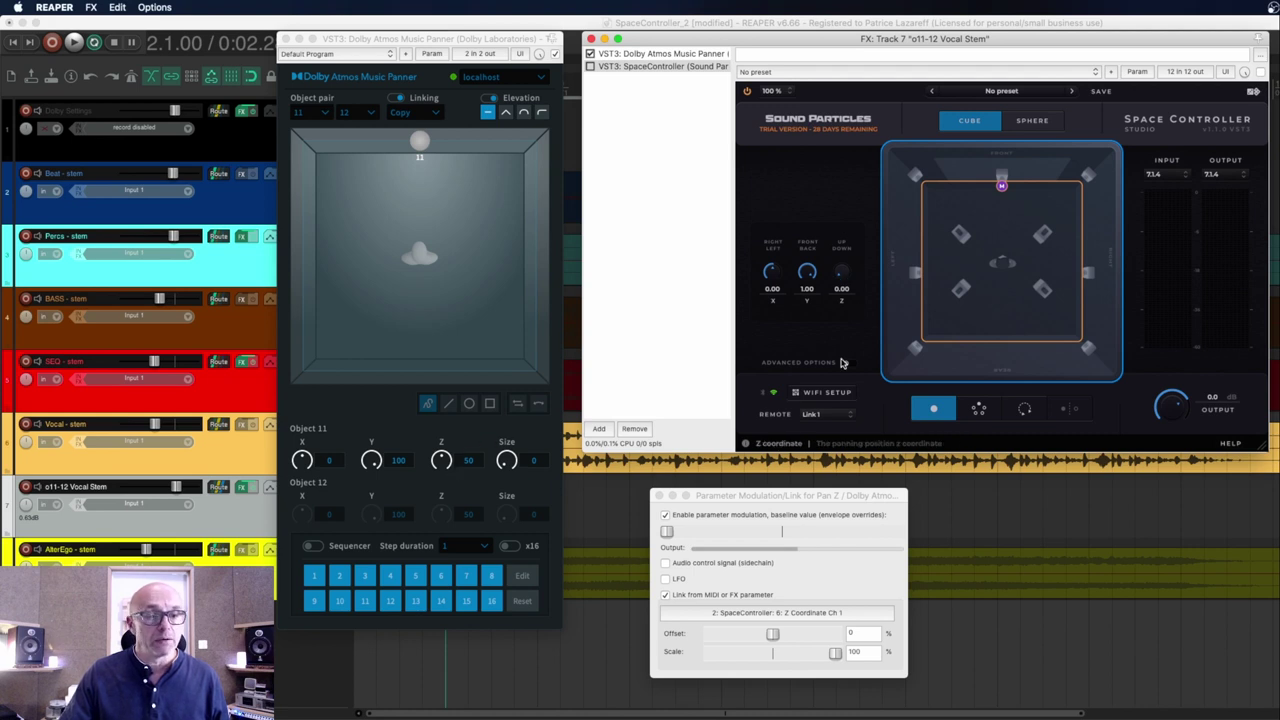
{"action": "left_click_drag", "start_coordinate": [842, 274], "coordinate": [843, 372]}
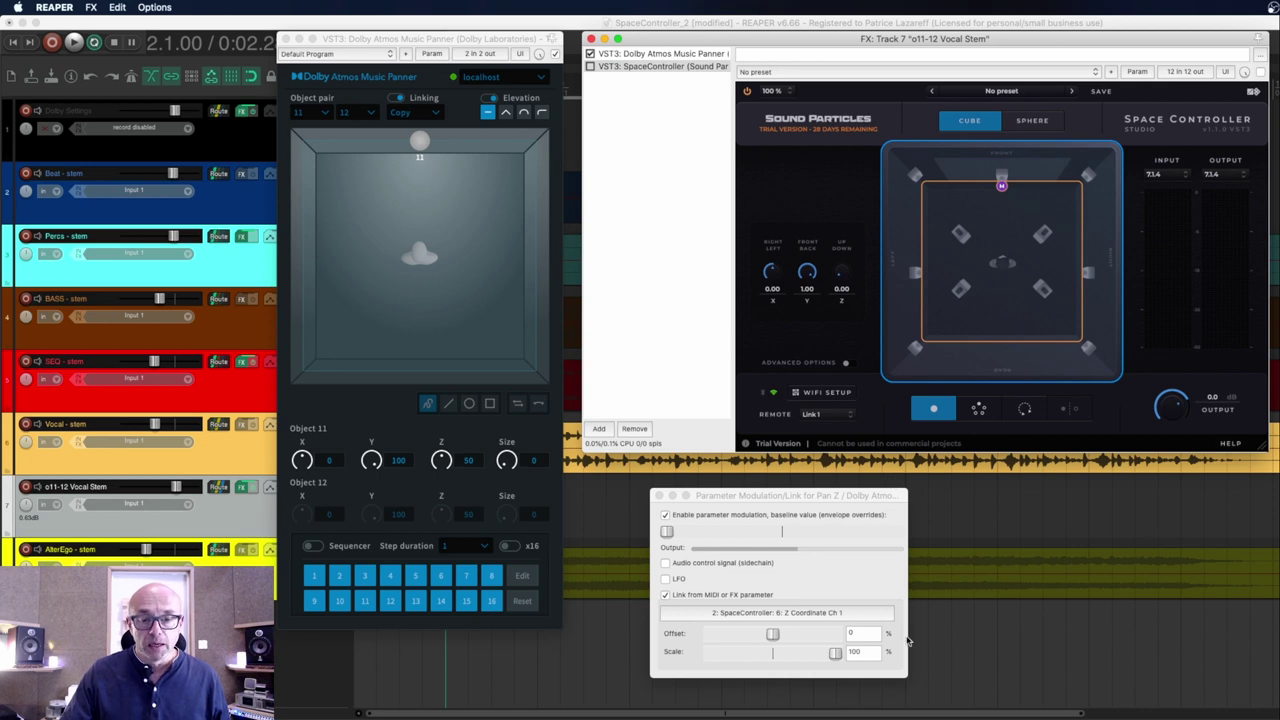
Set the Pan Z link offset to -50% and scale to 200%
{"action": "left_click", "coordinate": [867, 636]}
{"action": "left_click", "coordinate": [867, 636]}
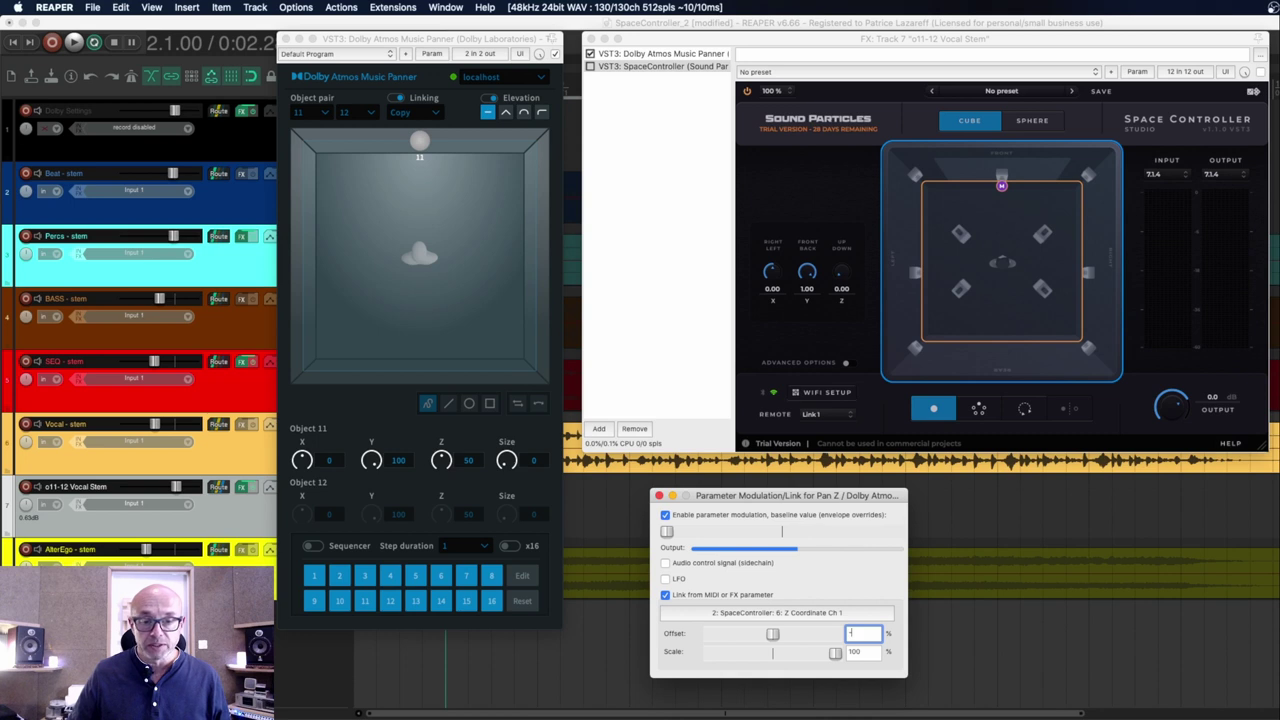
{"action": "type", "text": "-50"}
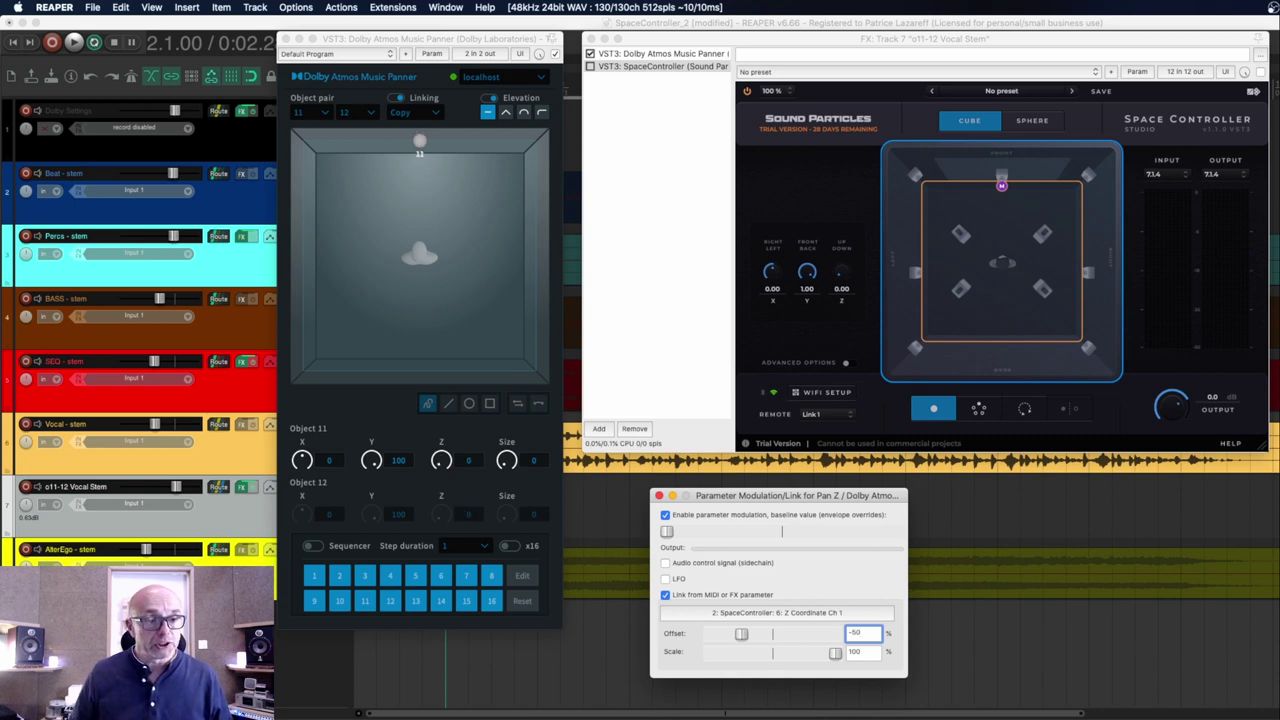
{"action": "key", "text": "Return"}
{"action": "left_click", "coordinate": [864, 652]}
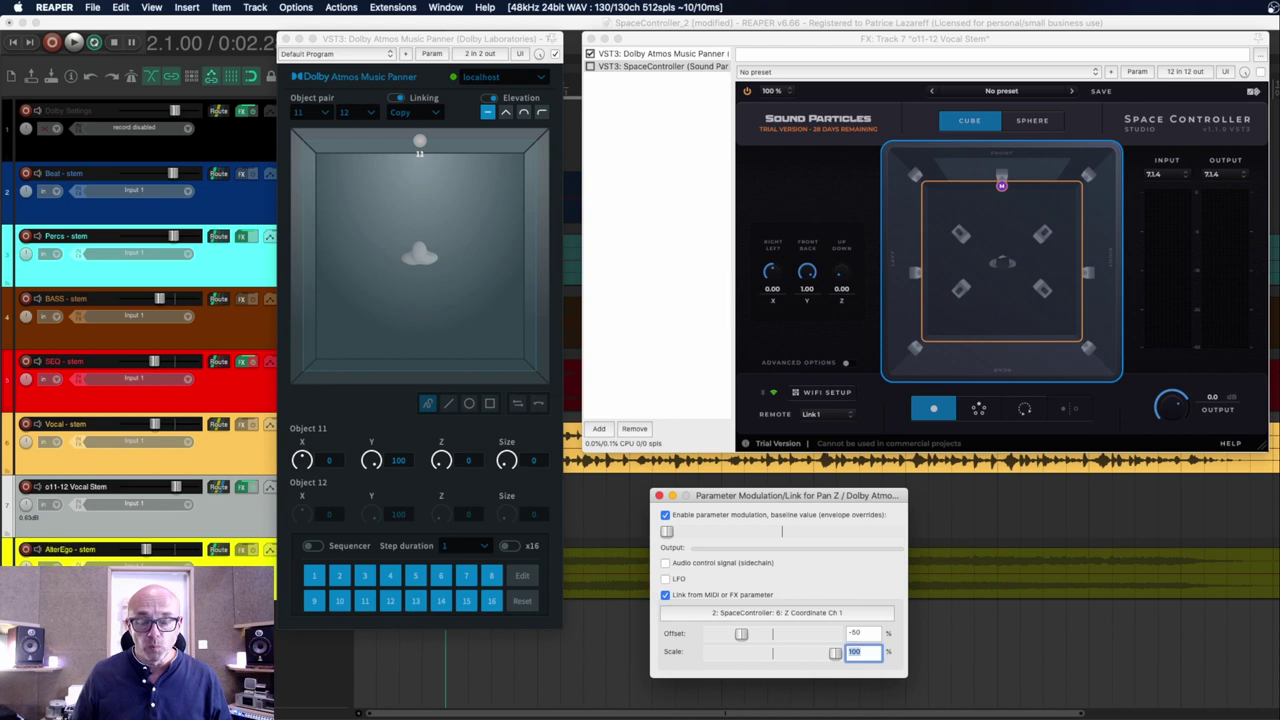
{"action": "type", "text": "200"}
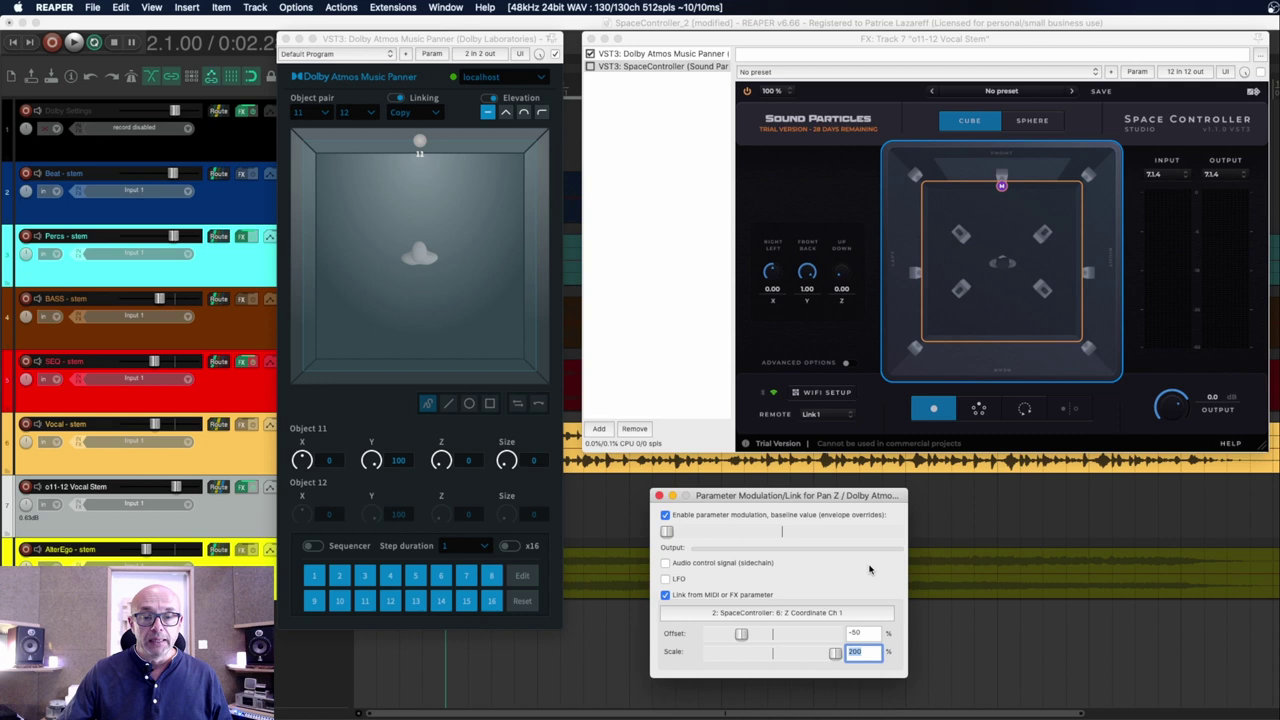
Check Z at maximum, reset SpaceController's Z to 0.00, and close the link settings
{"action": "left_click", "coordinate": [845, 272]}
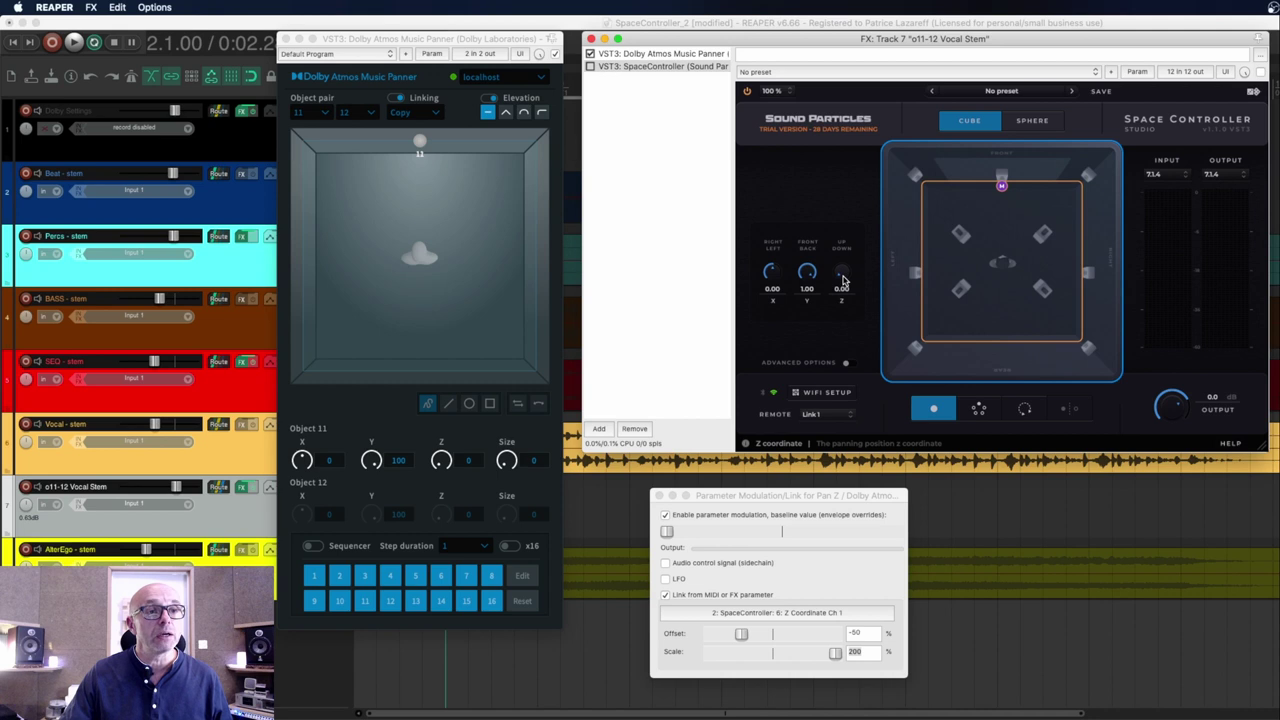
{"action": "left_click_drag", "start_coordinate": [845, 280], "coordinate": [855, 137]}
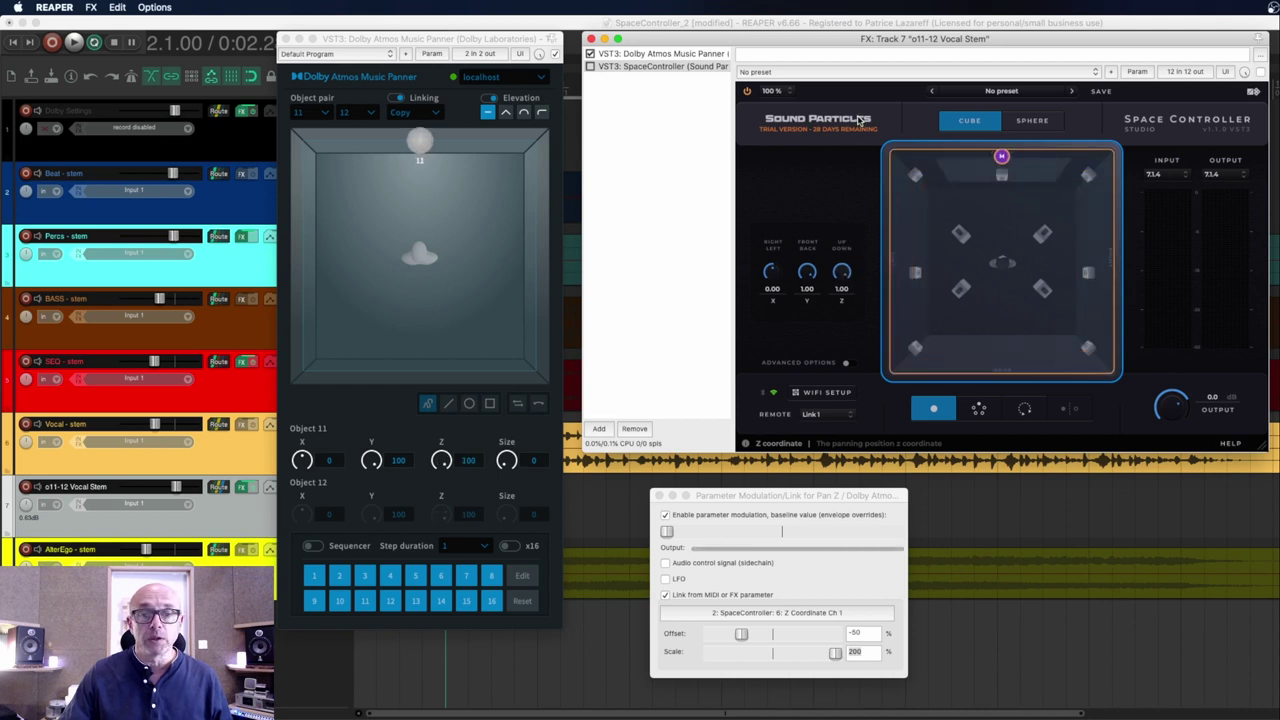
{"action": "double_click", "coordinate": [845, 274]}
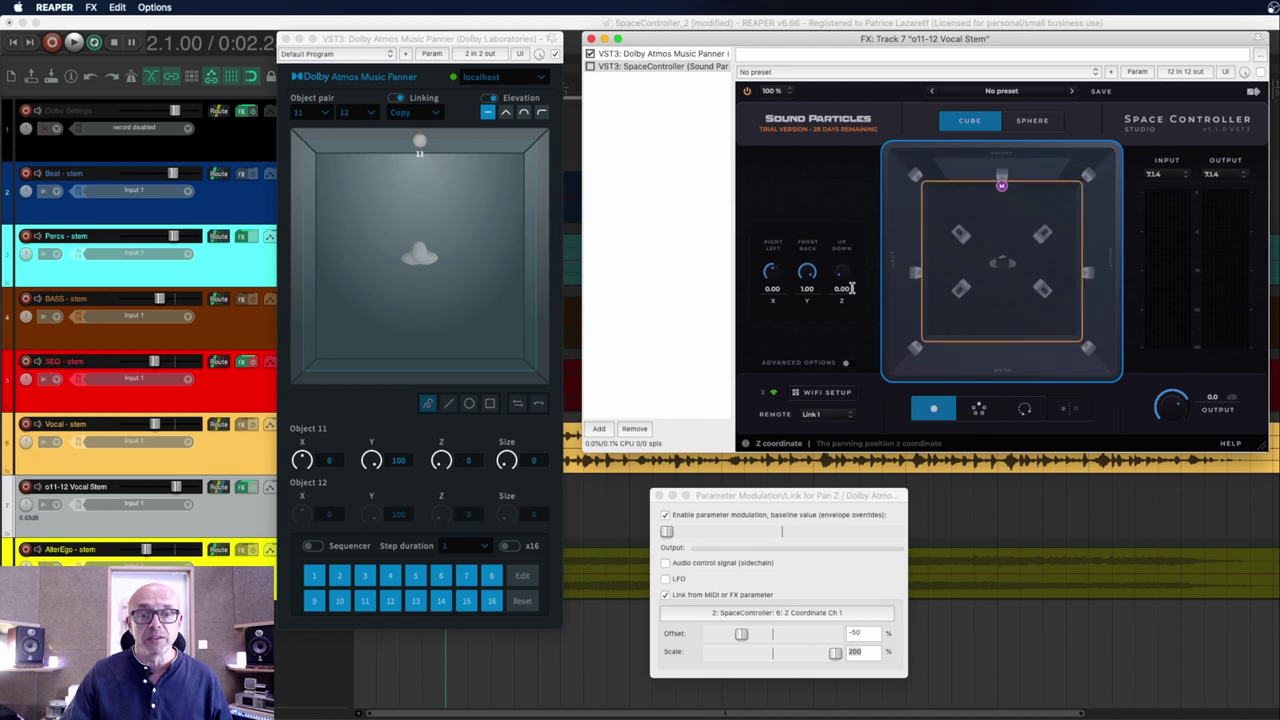
{"action": "key", "text": "Escape"}
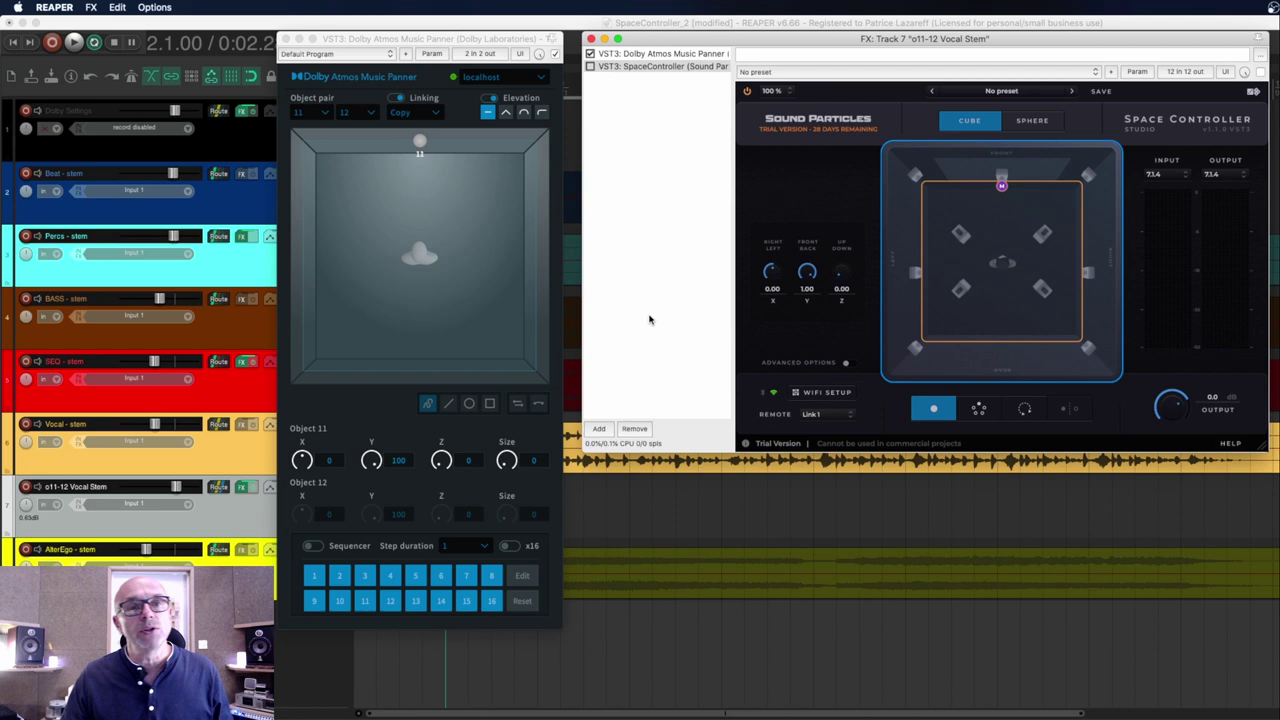
Select the Dolby Atmos Music Panner in the FX chain and dismiss its options menu unchanged
{"action": "left_click", "coordinate": [645, 55]}
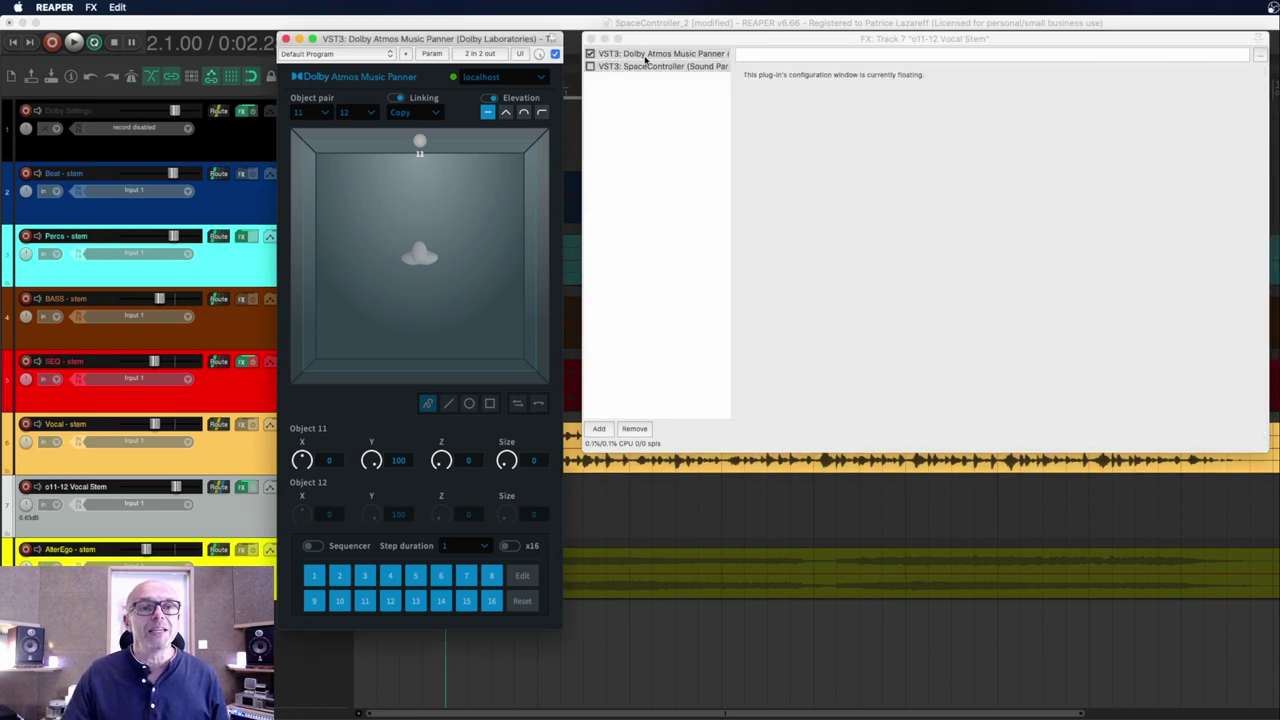
{"action": "right_click", "coordinate": [645, 60]}
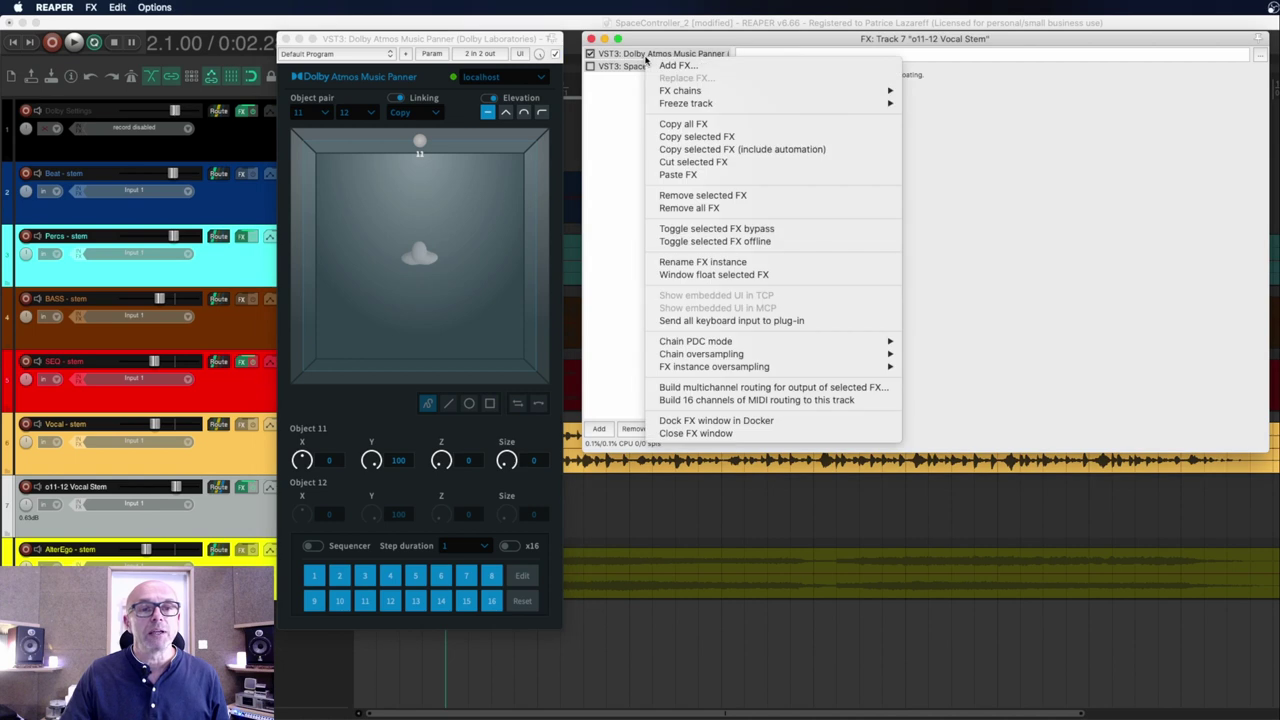
{"action": "mouse_move", "coordinate": [689, 91]}
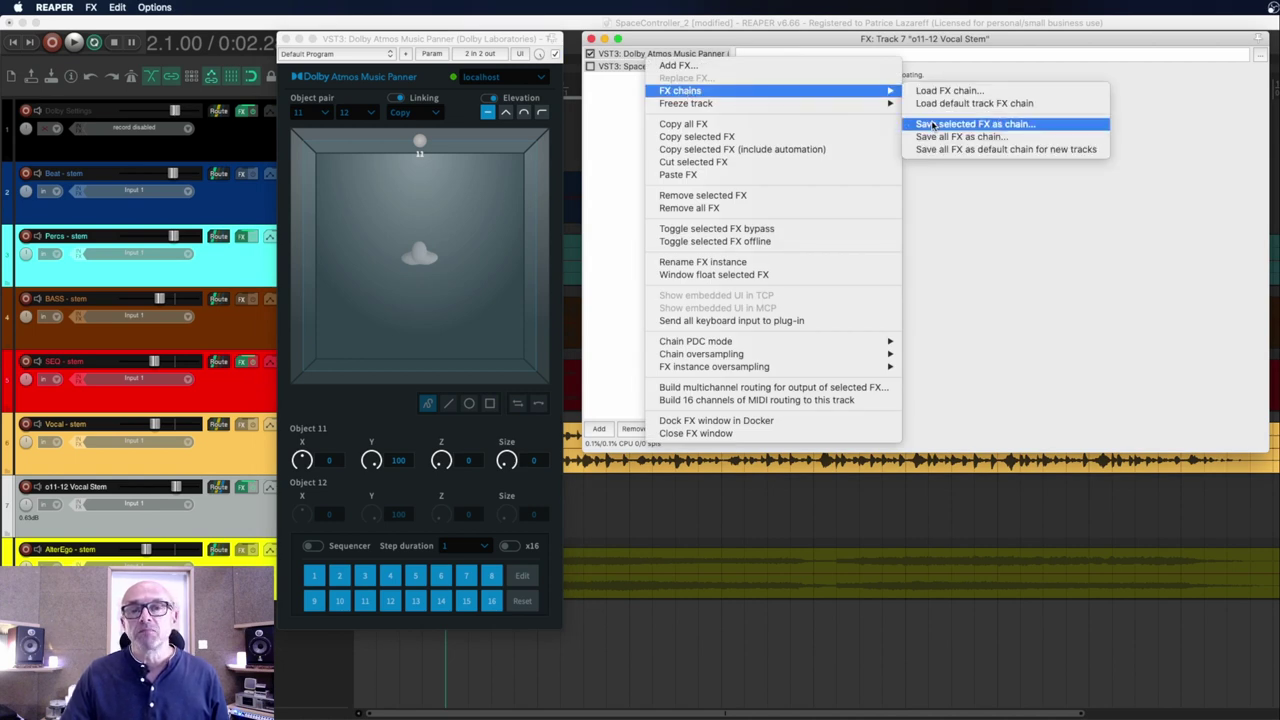
{"action": "left_click", "coordinate": [602, 200]}
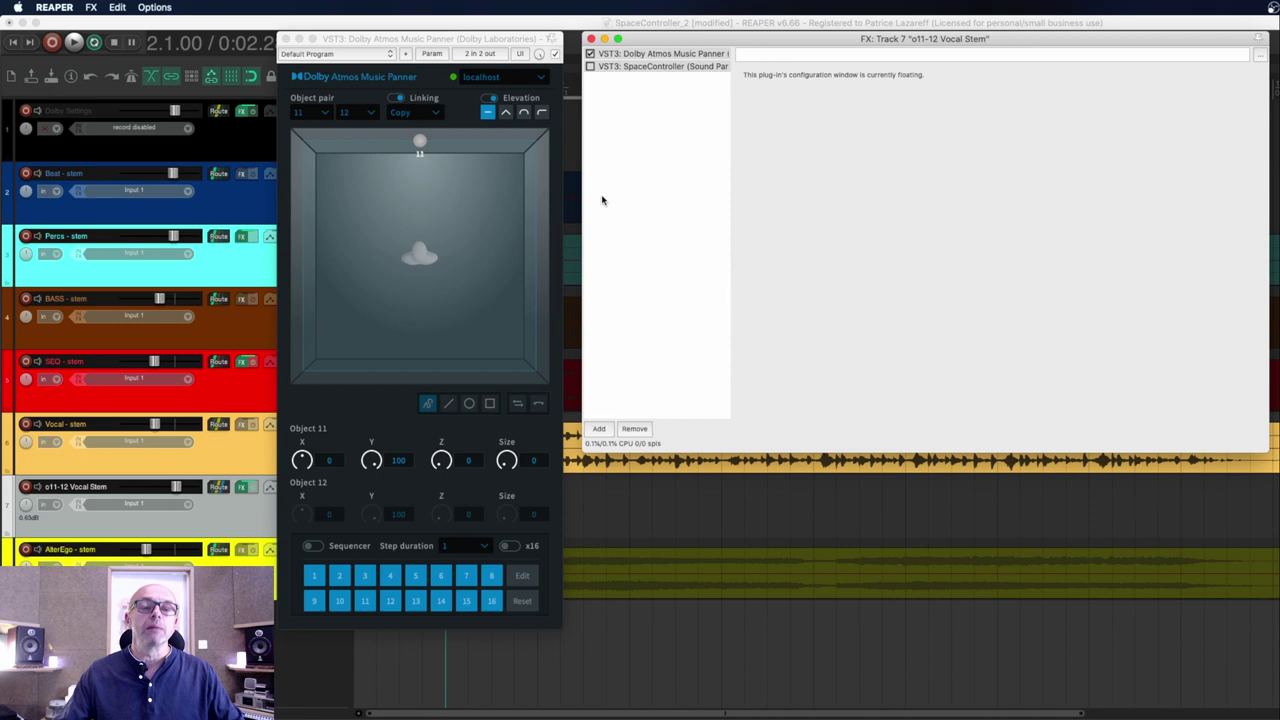
Select the VST3: SpaceController entry in the FX chain to show its interface
{"action": "left_click", "coordinate": [671, 67]}
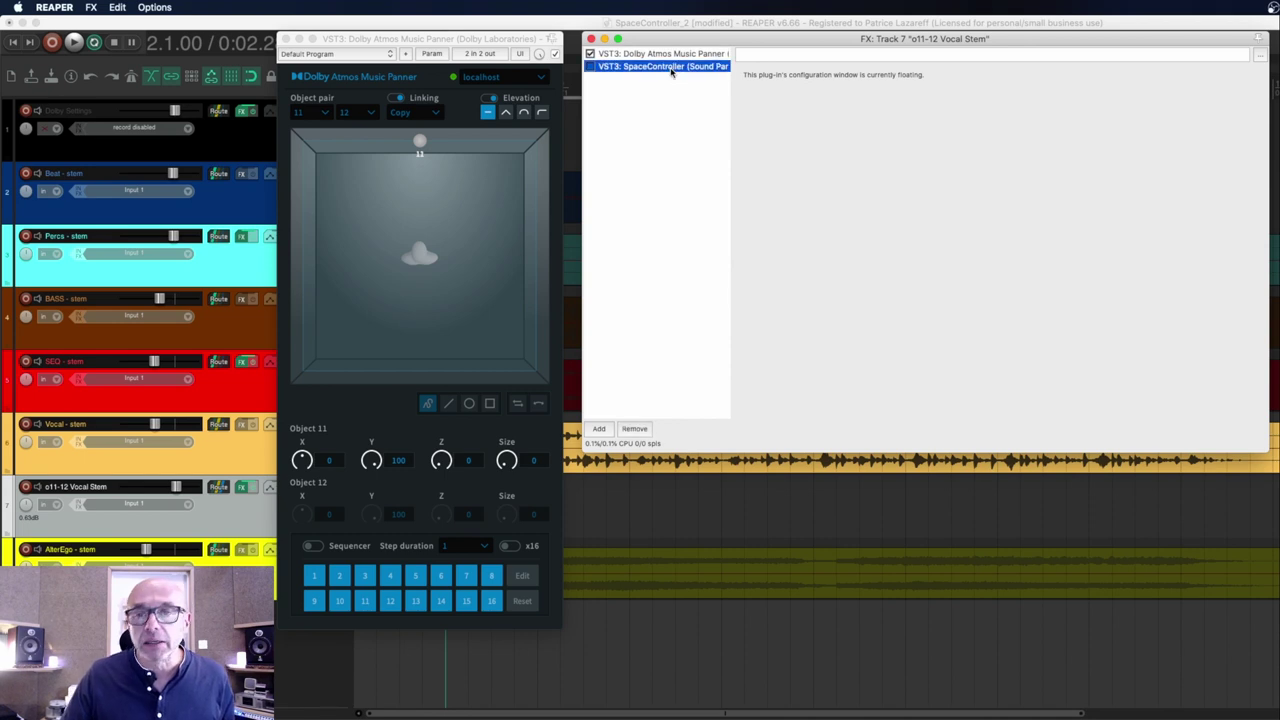
{"action": "left_click", "coordinate": [671, 67]}
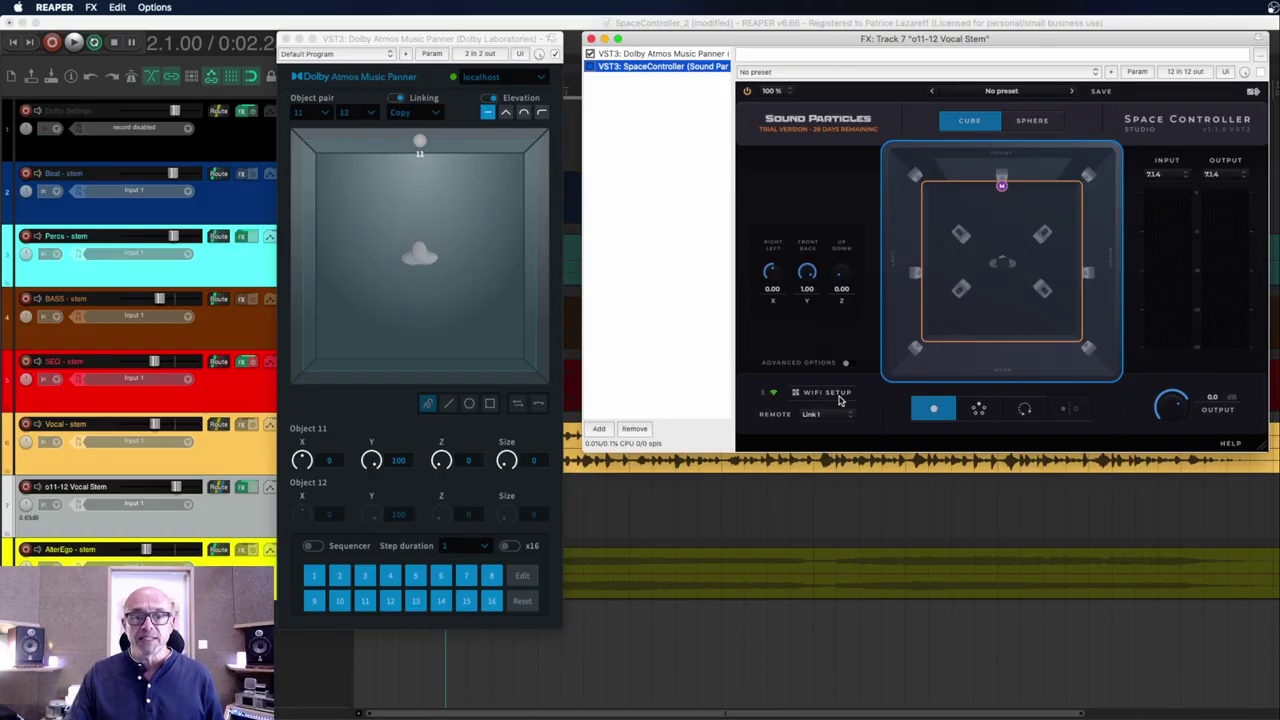
{"action": "left_click", "coordinate": [838, 396]}
{"action": "left_click", "coordinate": [838, 394]}
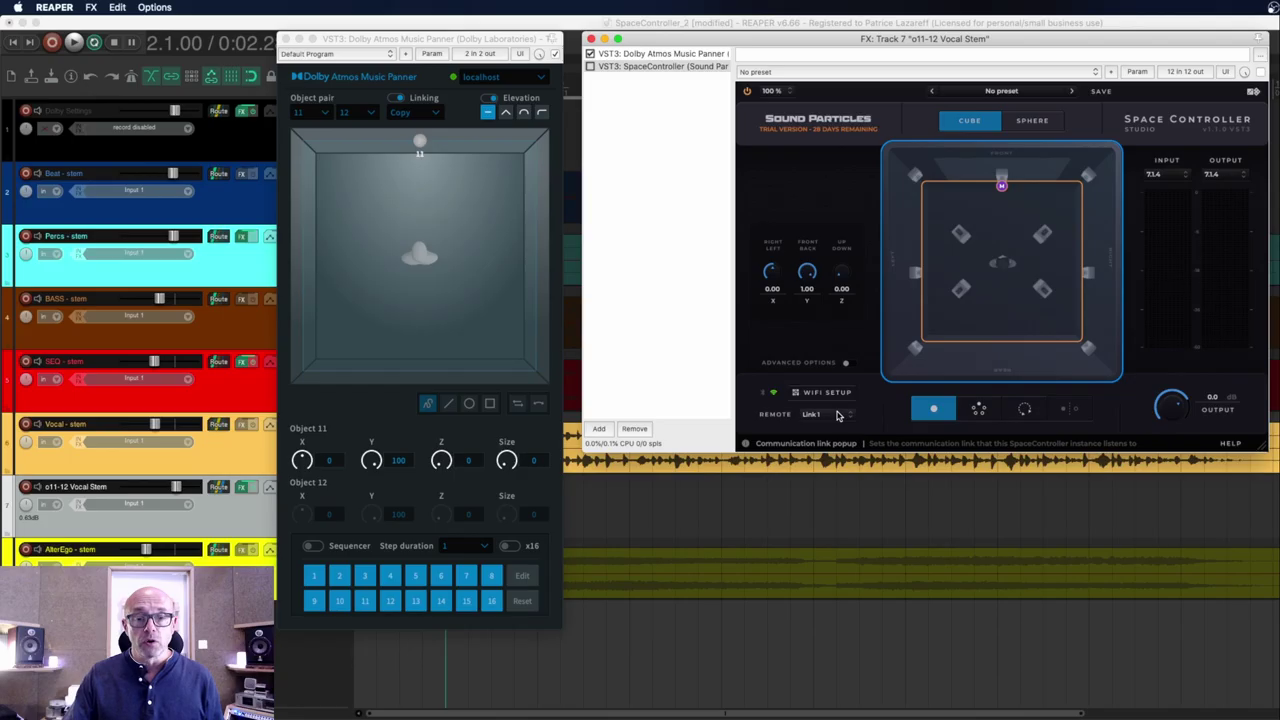
Check the Remote Link list and leave SpaceController on Link 1
{"action": "left_click", "coordinate": [840, 414]}
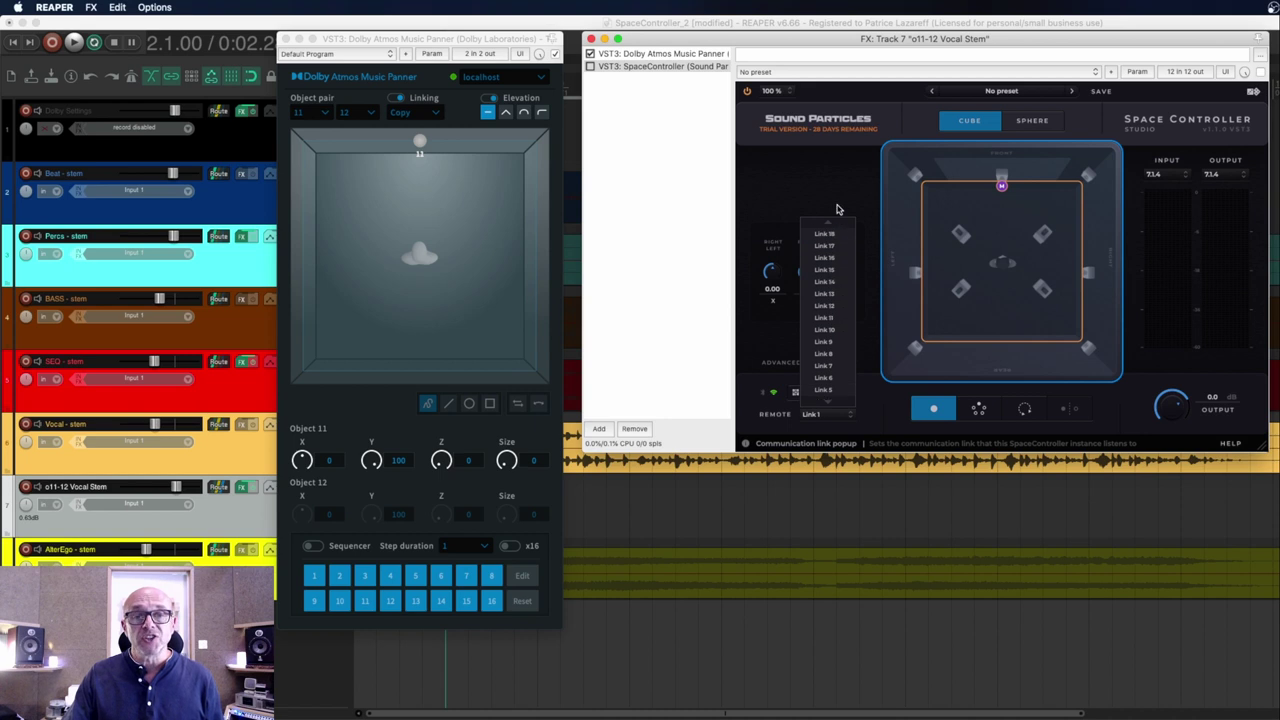
{"action": "scroll", "coordinate": [841, 250], "scroll_direction": "up", "scroll_amount": 5}
{"action": "left_click", "coordinate": [867, 316]}
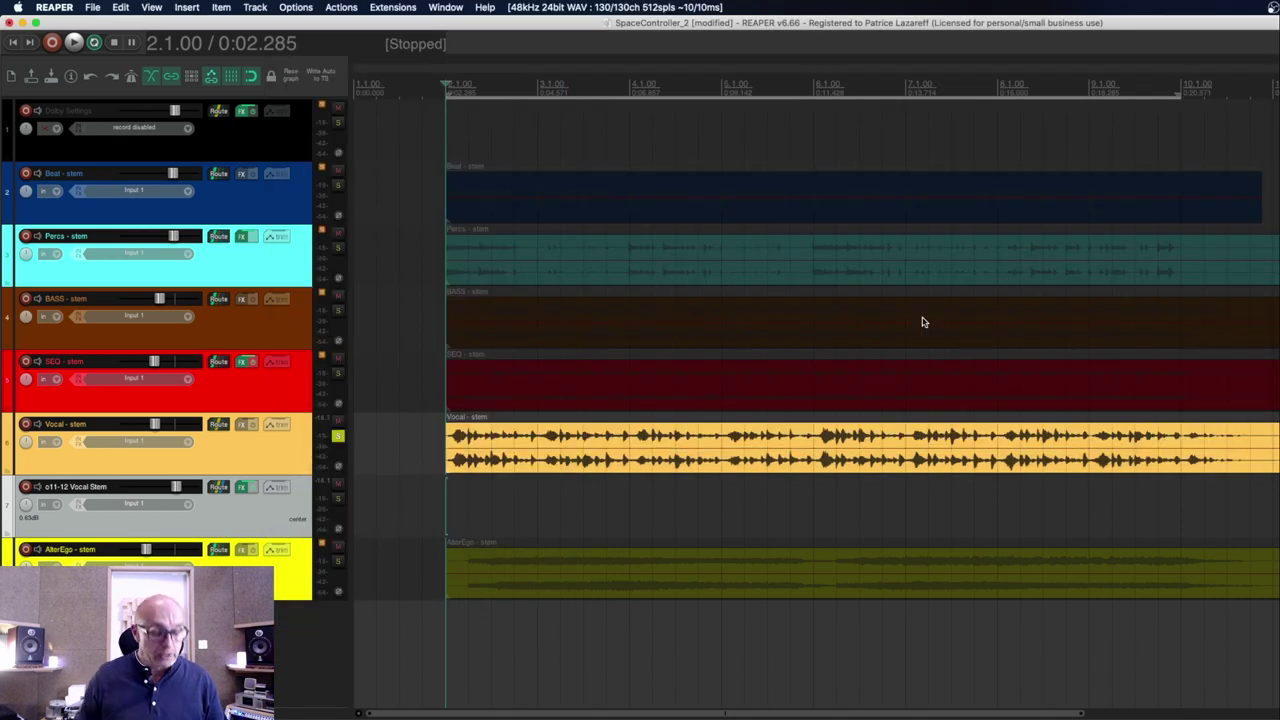
Save the project and bring up the Automation page of Preferences
{"action": "key", "text": "super+s"}
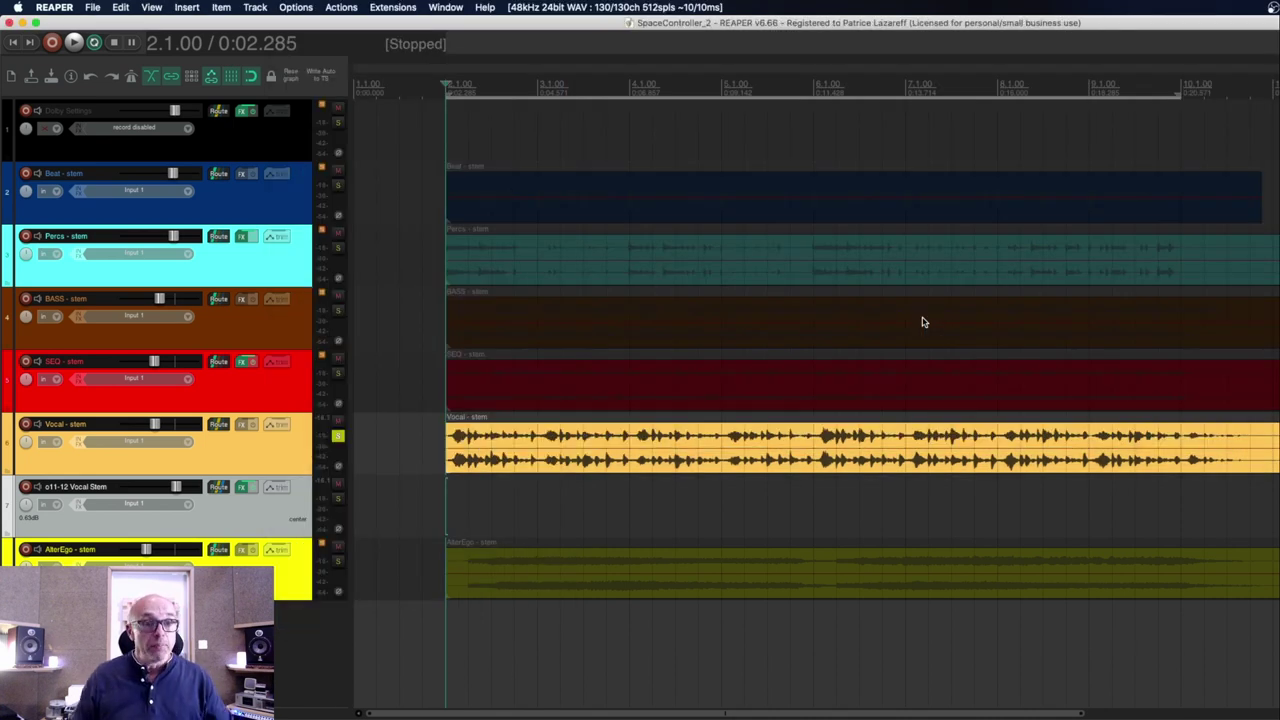
{"action": "key", "text": "super+comma"}
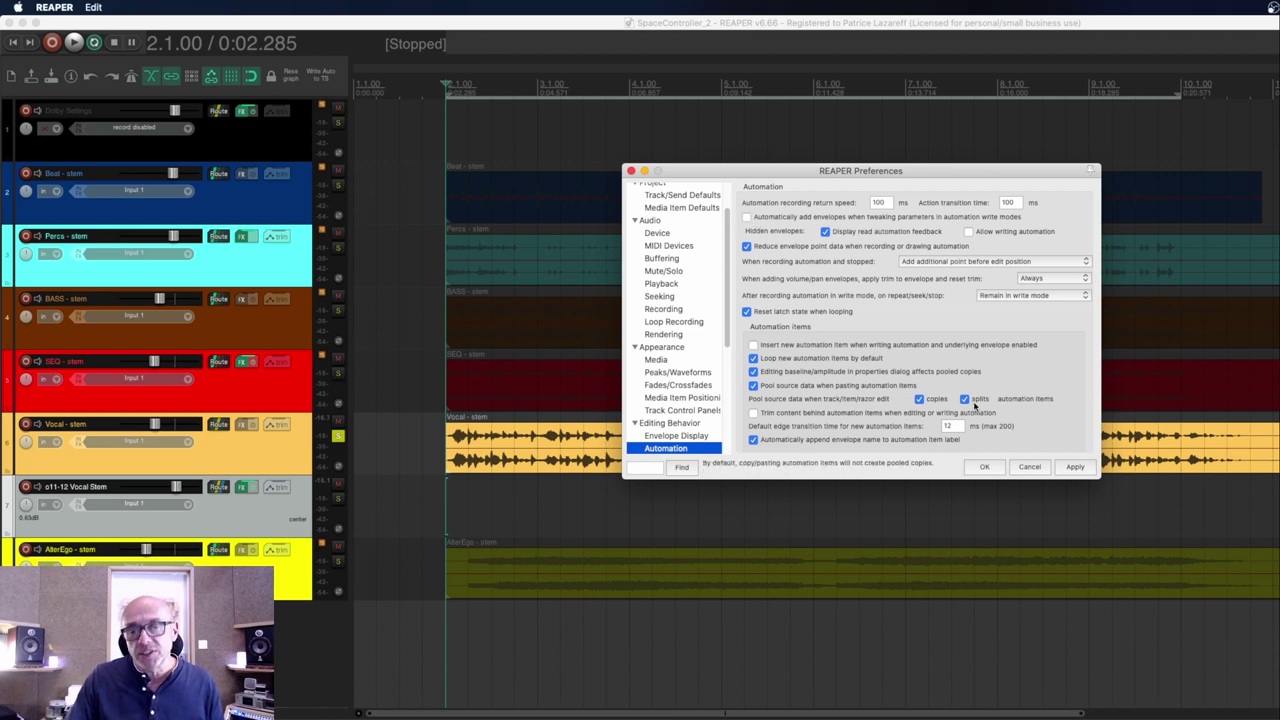
Show the Dolby Atmos Music Panner's Pan X, Y and Z lanes on track 7, then start playback
{"action": "left_click", "coordinate": [982, 469]}
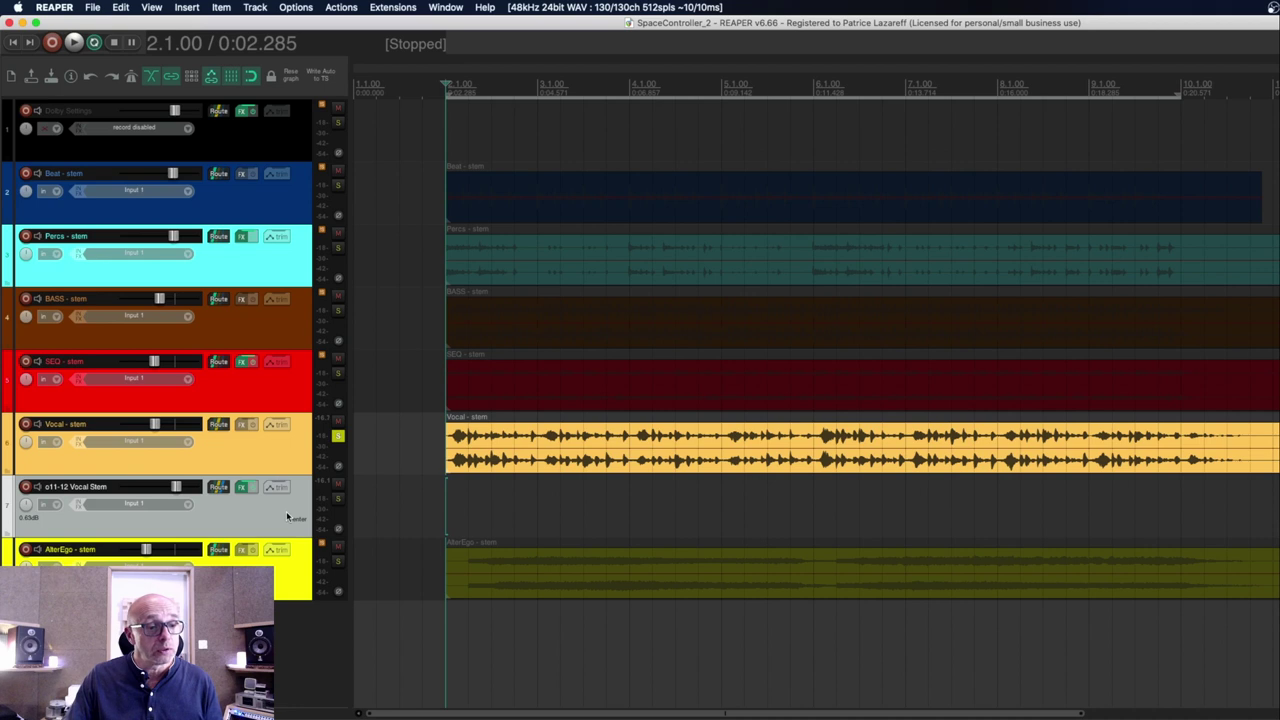
{"action": "left_click", "coordinate": [278, 487]}
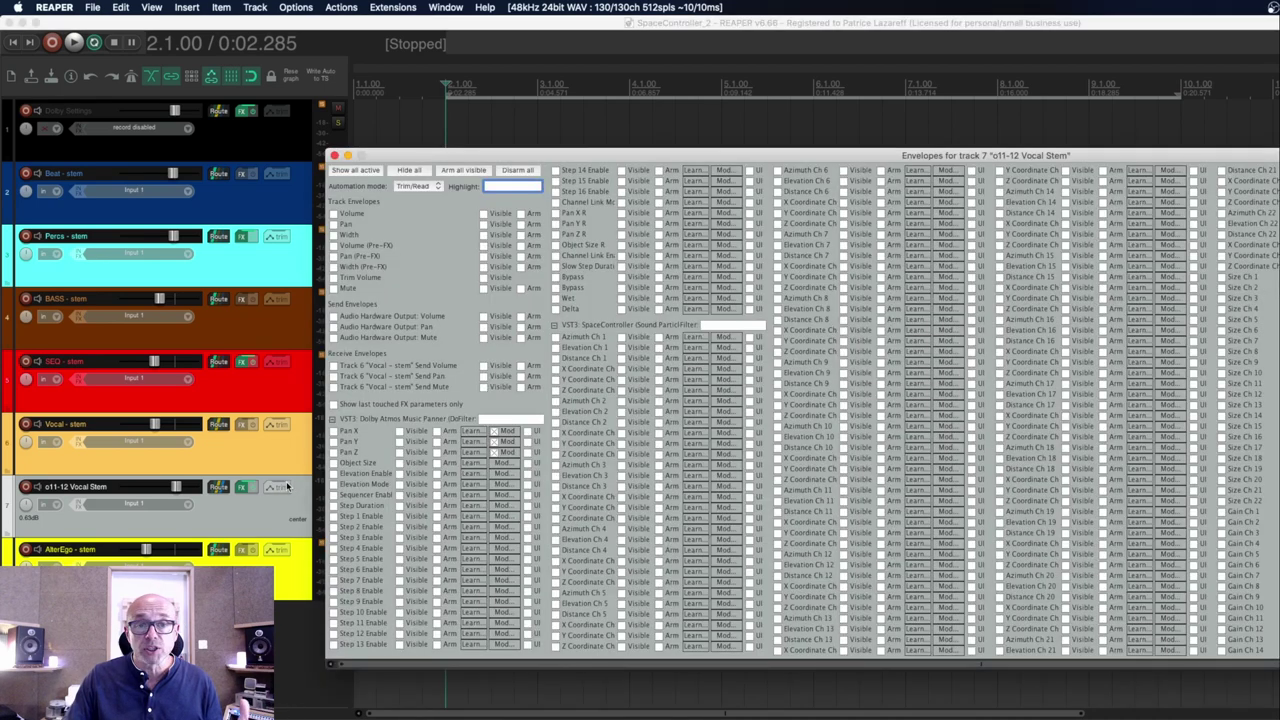
{"action": "left_click", "coordinate": [454, 432]}
{"action": "left_click", "coordinate": [450, 441]}
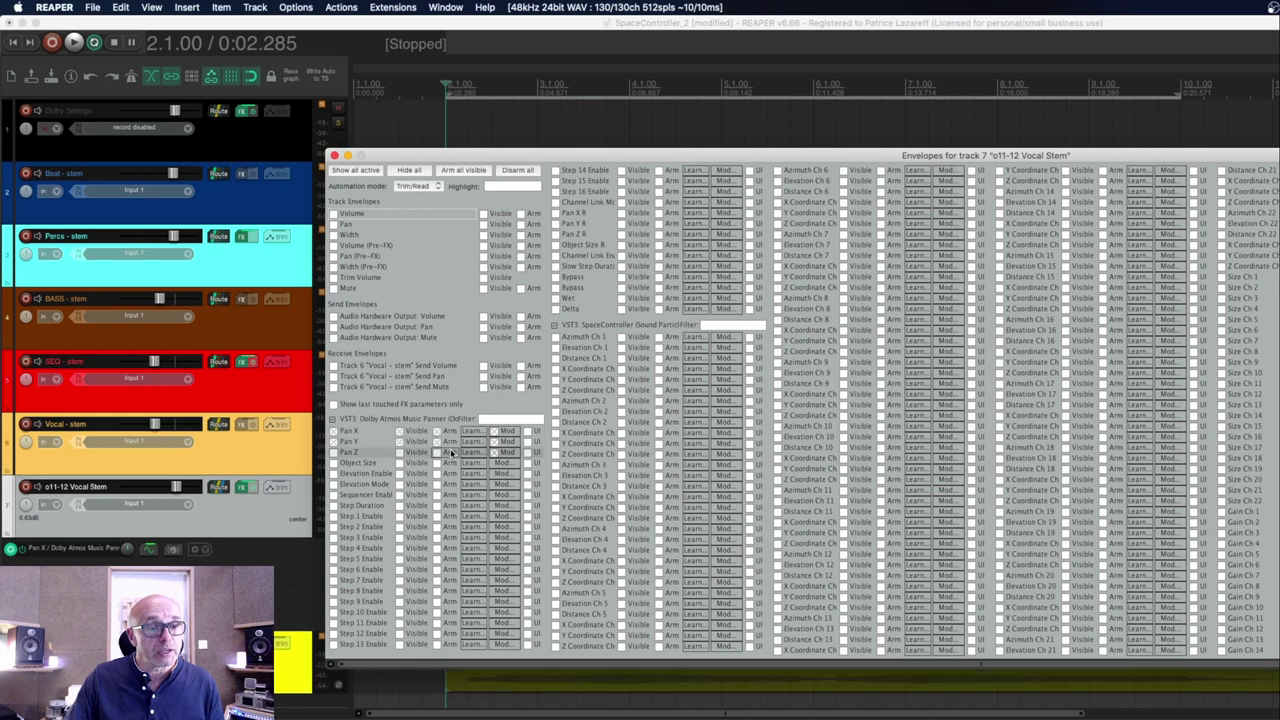
{"action": "left_click", "coordinate": [450, 450]}
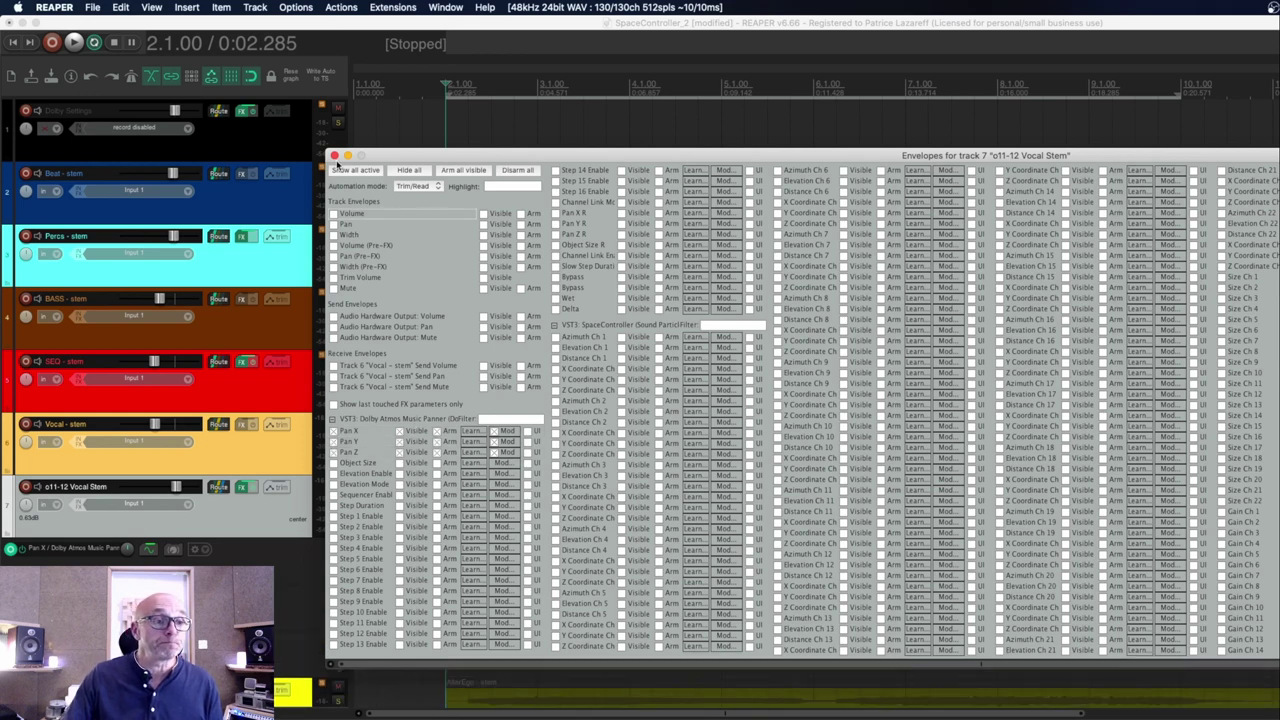
{"action": "left_click", "coordinate": [335, 156]}
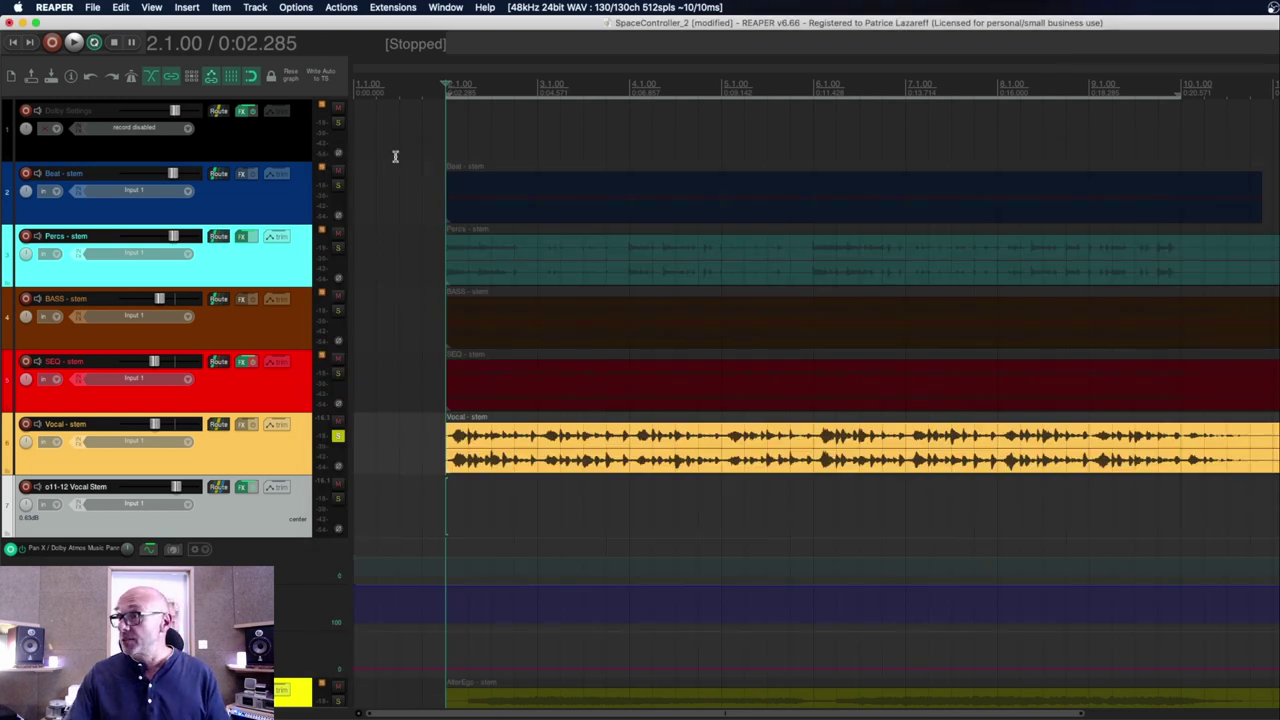
{"action": "key", "text": "space"}
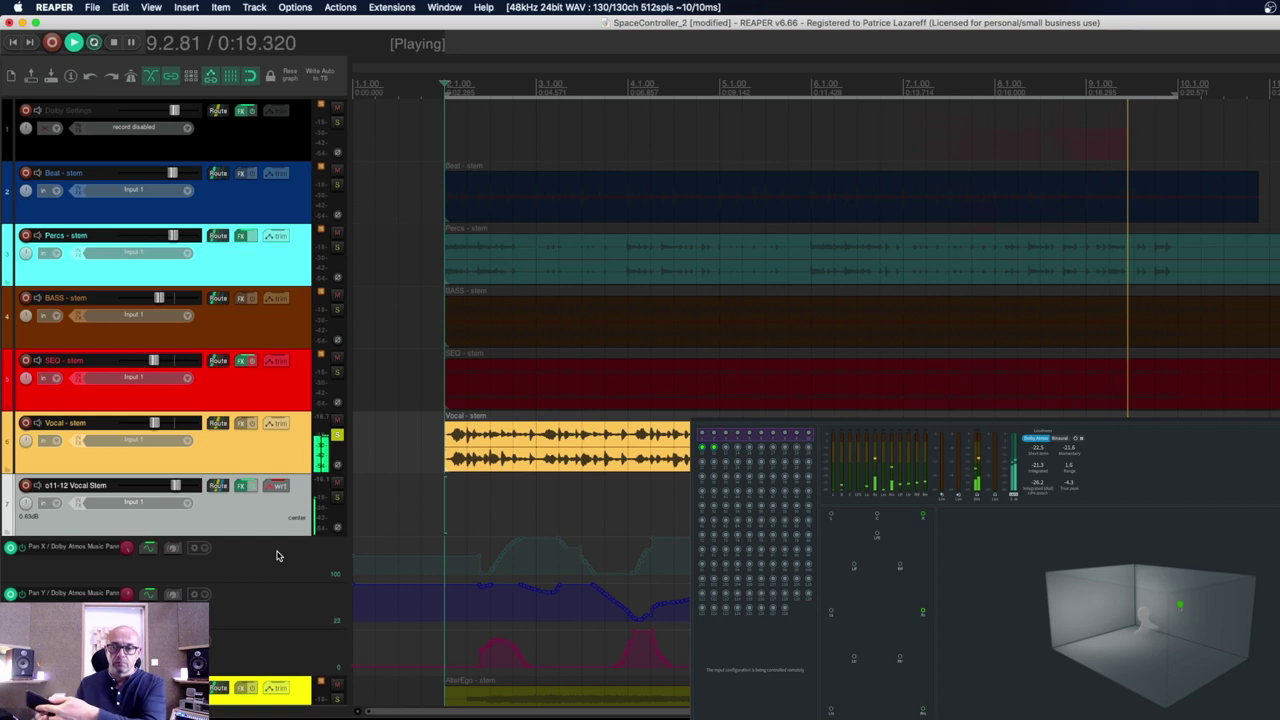
Stop playback, close the Atmos renderer preview, and set track 7's automation mode to Trim/Read
{"action": "key", "text": "space"}
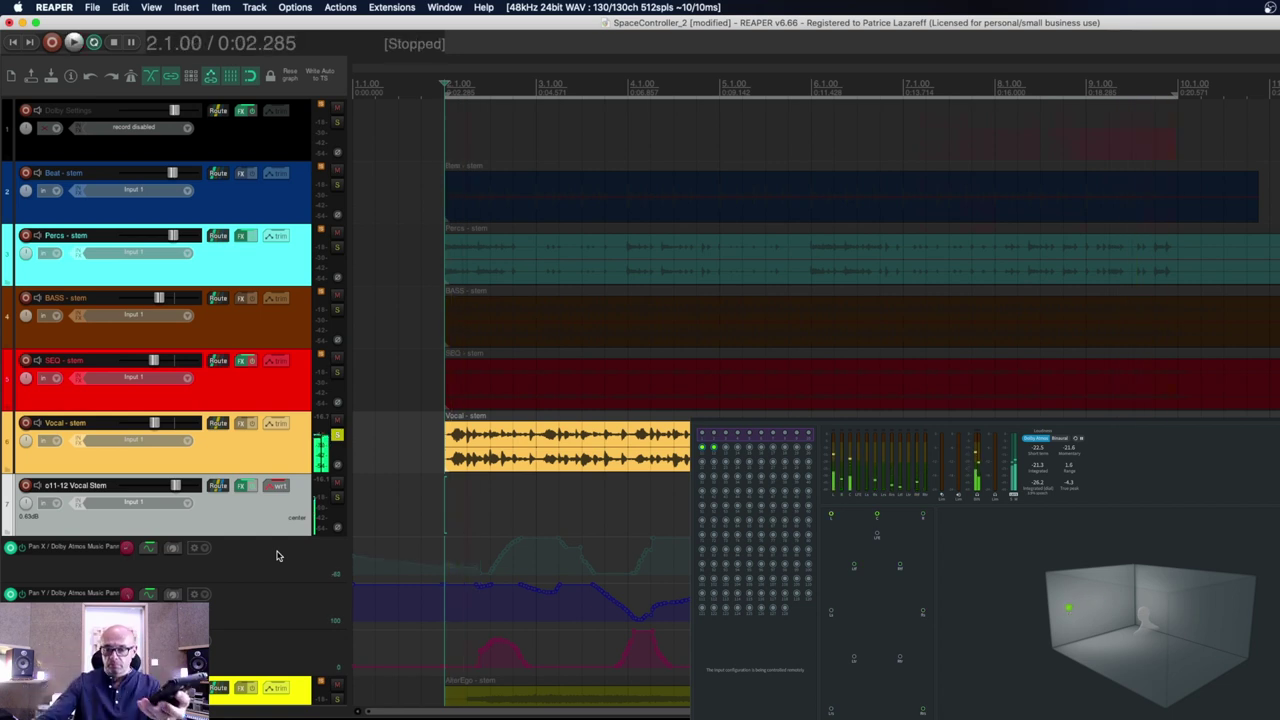
{"action": "left_click", "coordinate": [492, 655]}
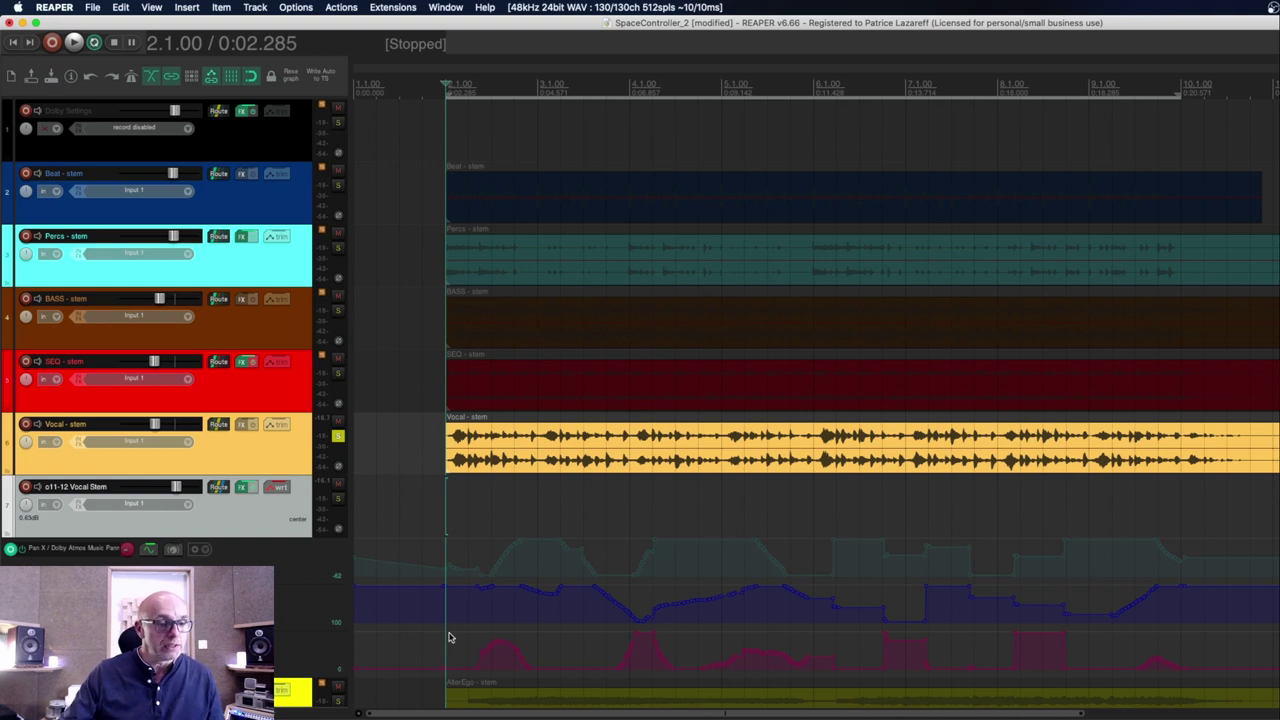
{"action": "left_click", "coordinate": [279, 489]}
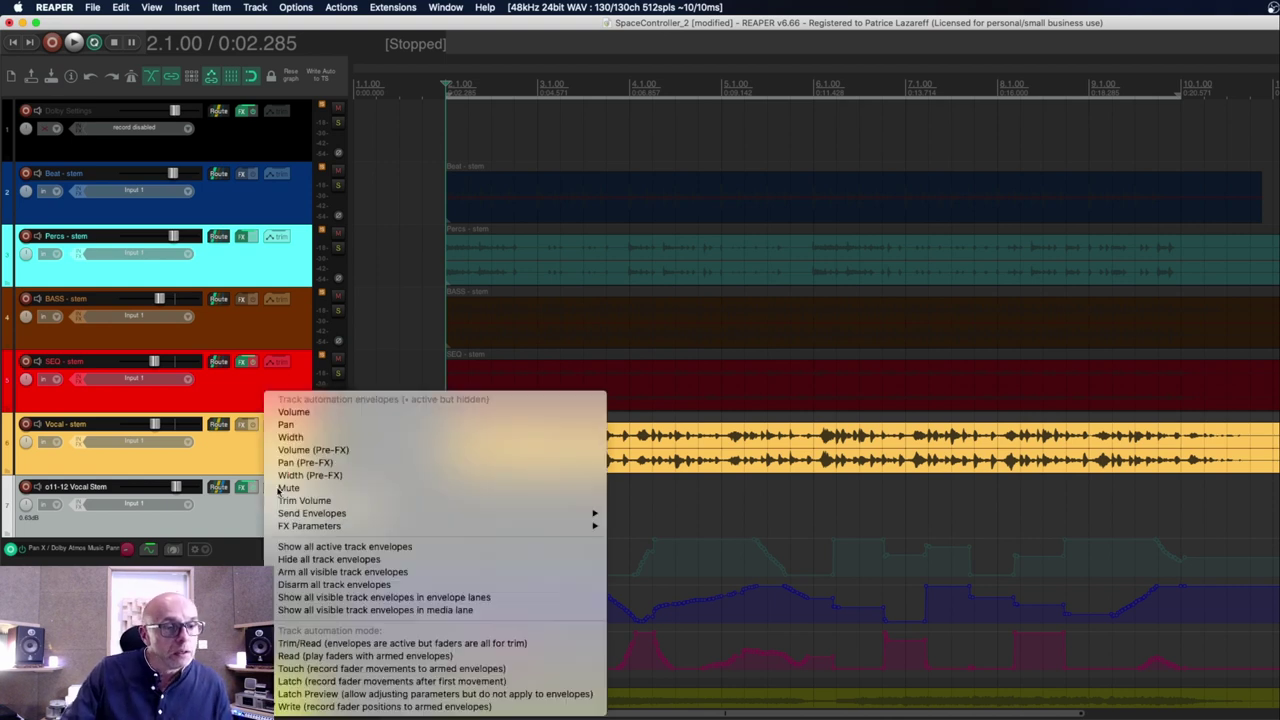
{"action": "left_click", "coordinate": [323, 645]}
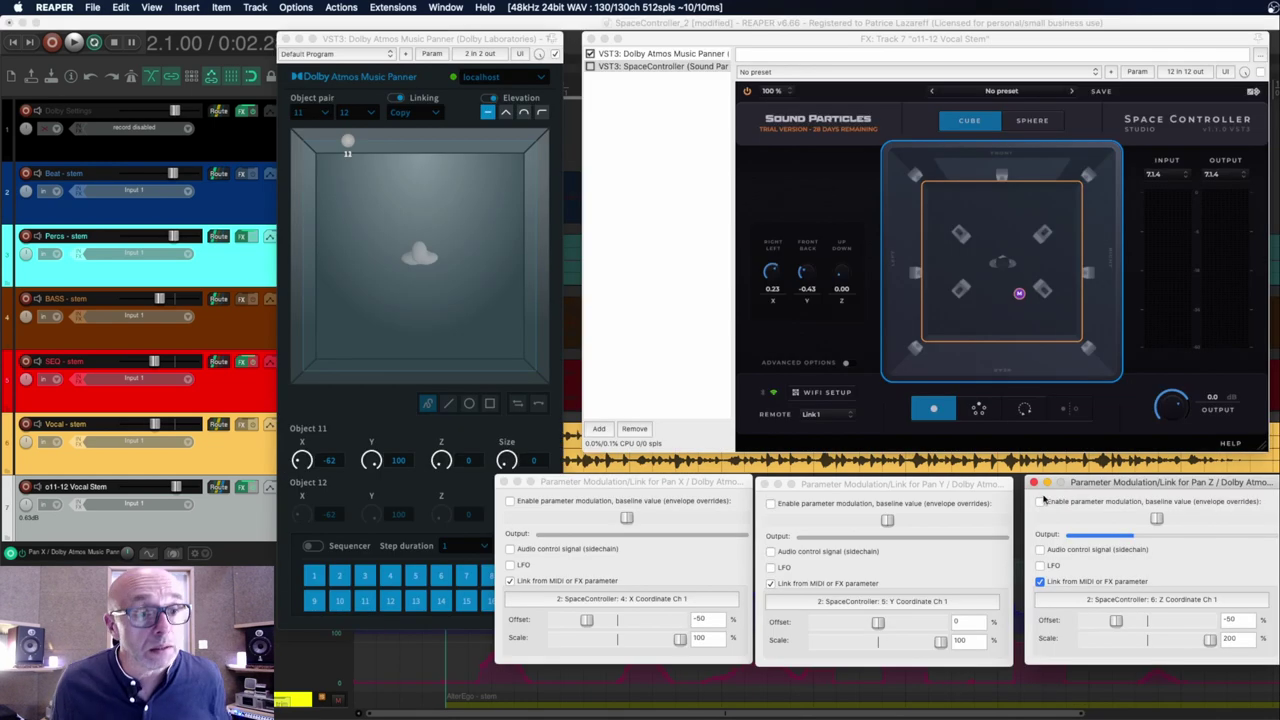
{"action": "left_click", "coordinate": [860, 486]}
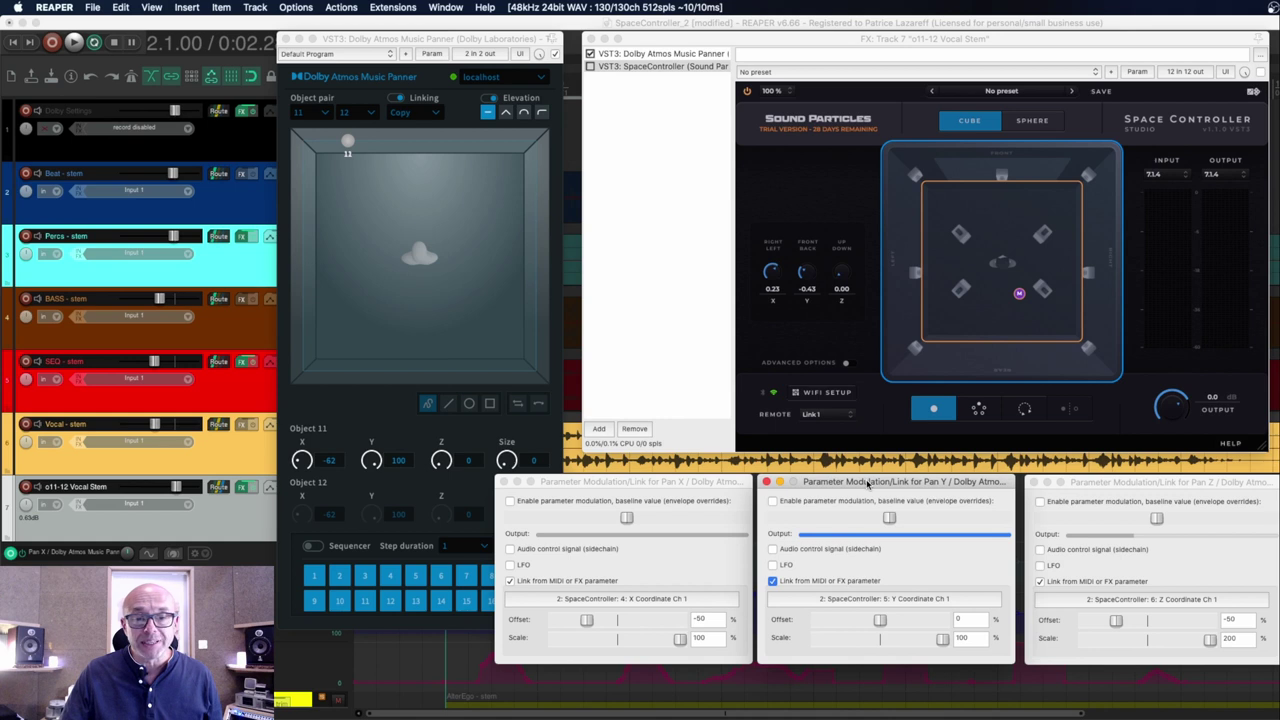